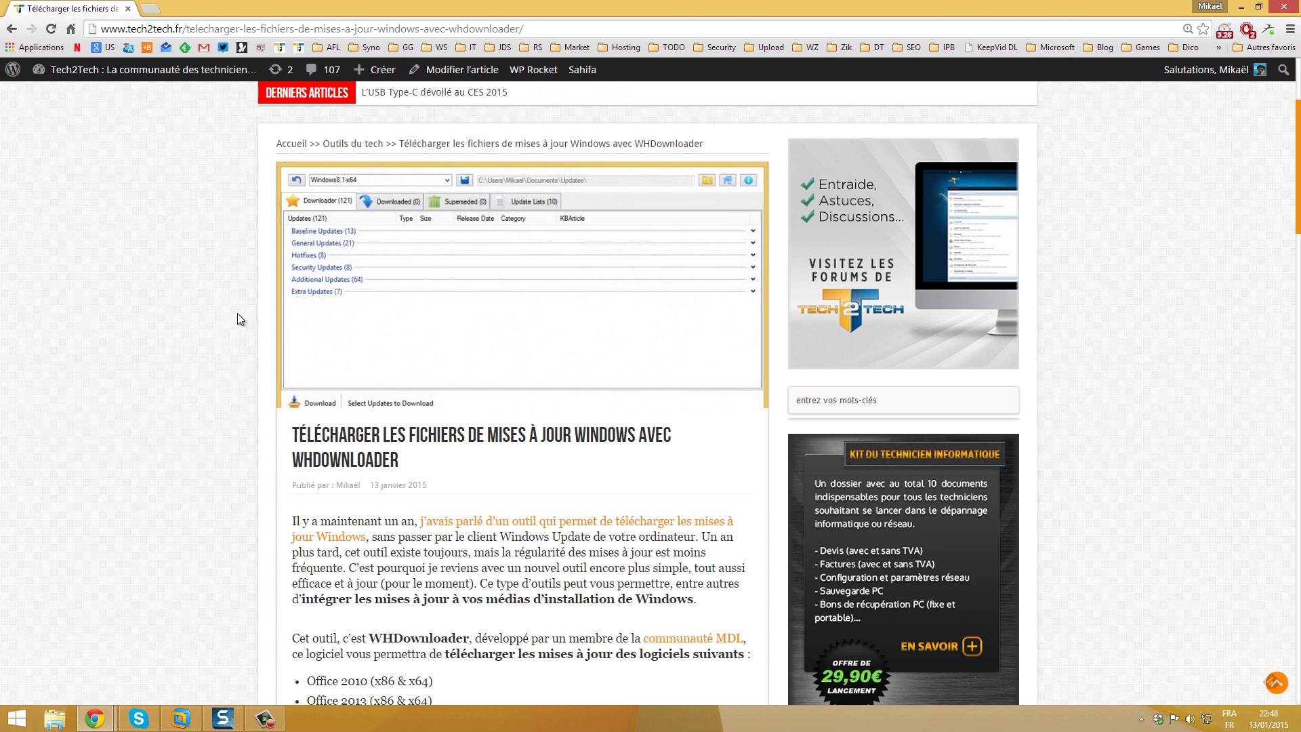
# Step: Follow the article's link to the MDL forum thread and download WHDownloader v0.1.1 from Data File Host
pyautogui.scroll(-15, 123, 422)
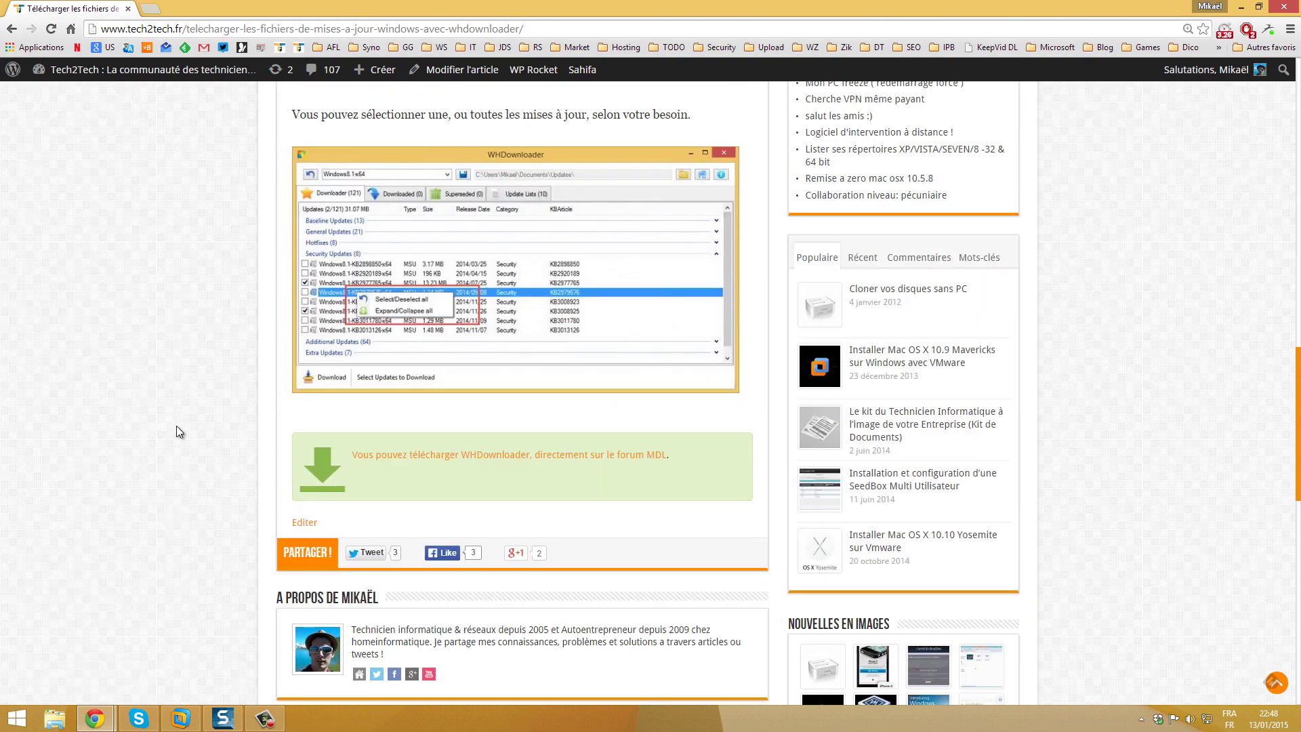
pyautogui.click(475, 455)
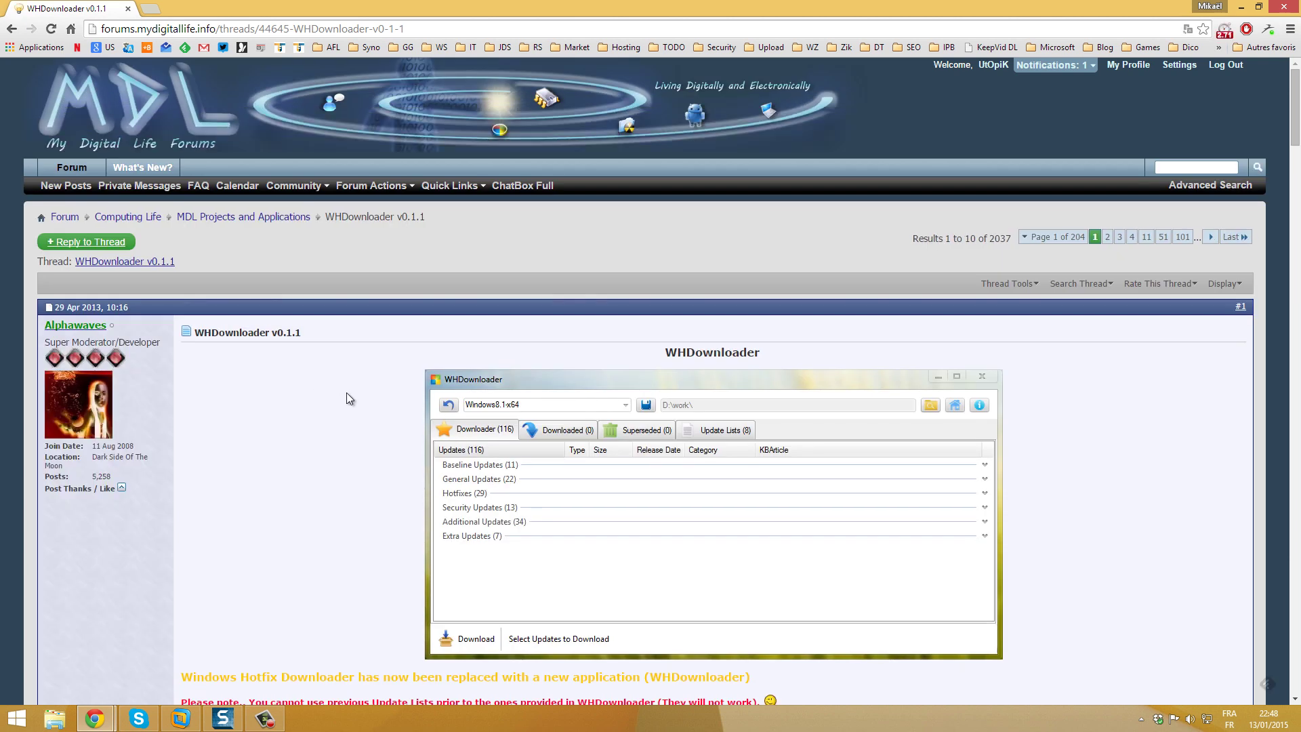
pyautogui.scroll(-10, 336, 394)
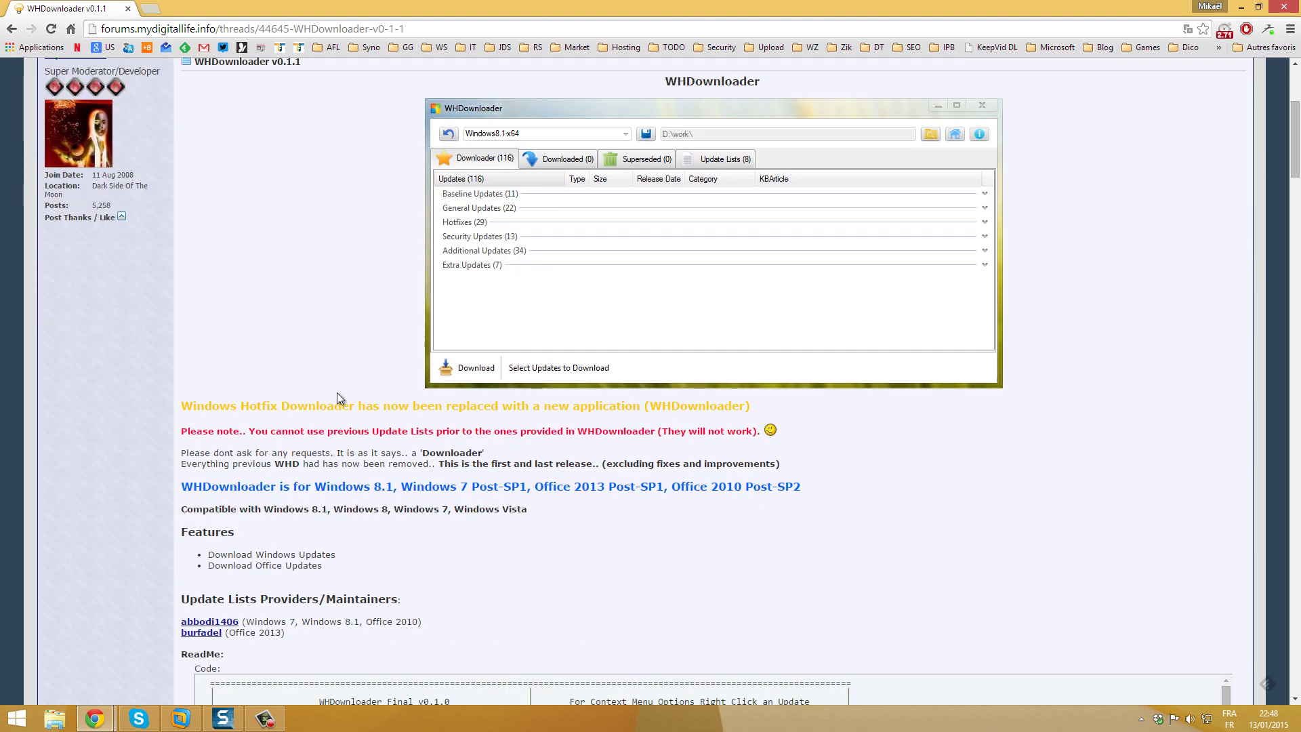
pyautogui.scroll(1, 247, 221)
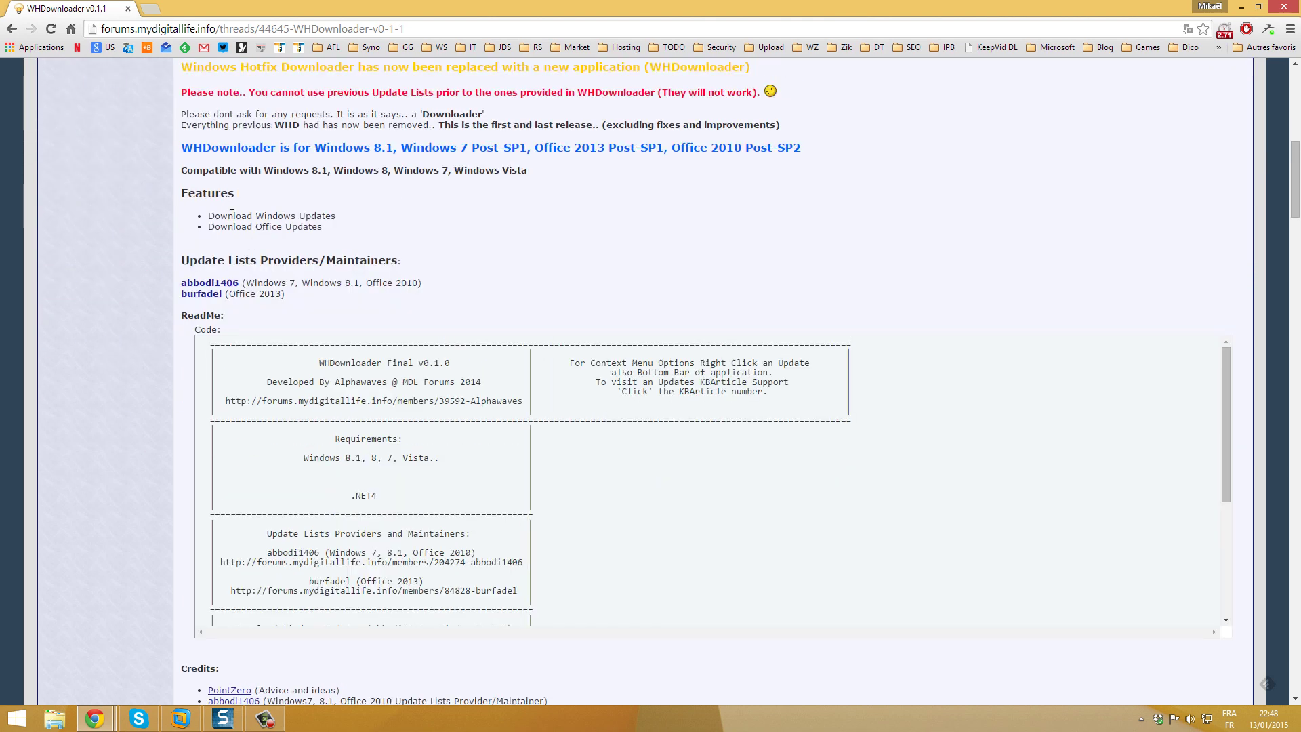
pyautogui.scroll(-11, 142, 344)
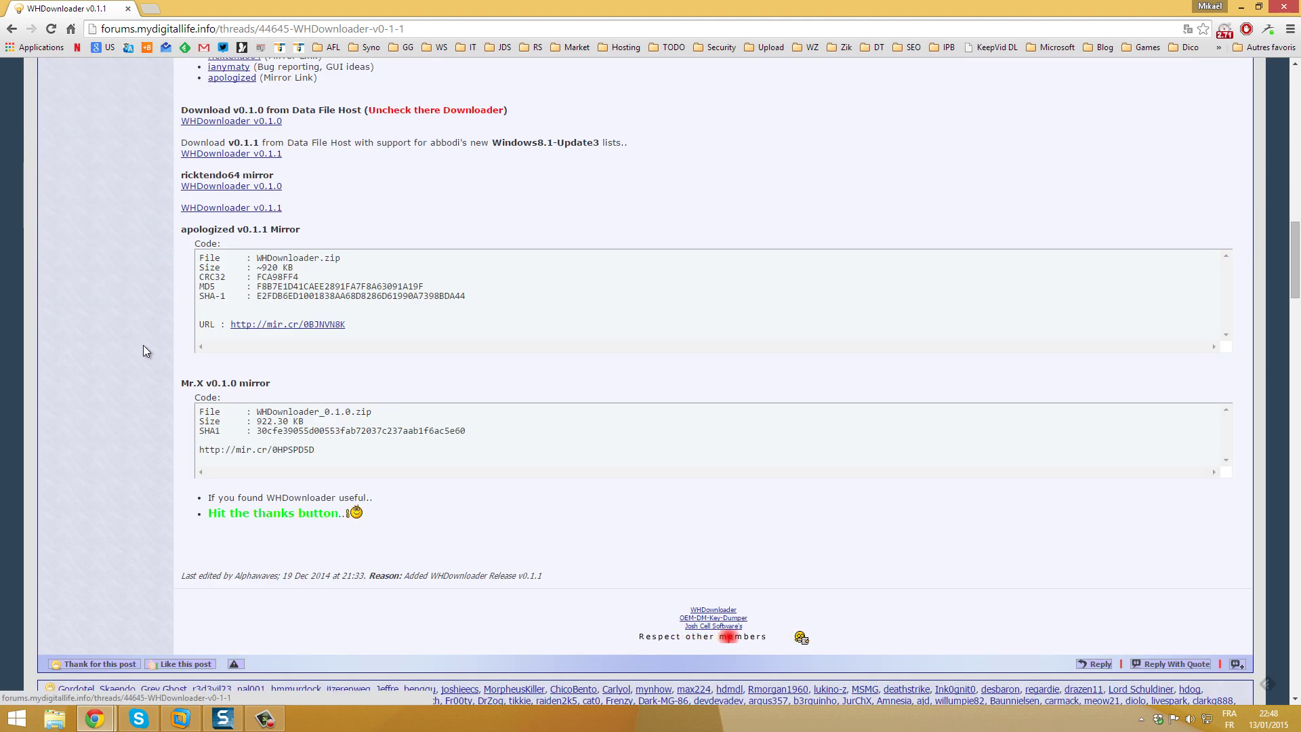
pyautogui.scroll(1, 144, 344)
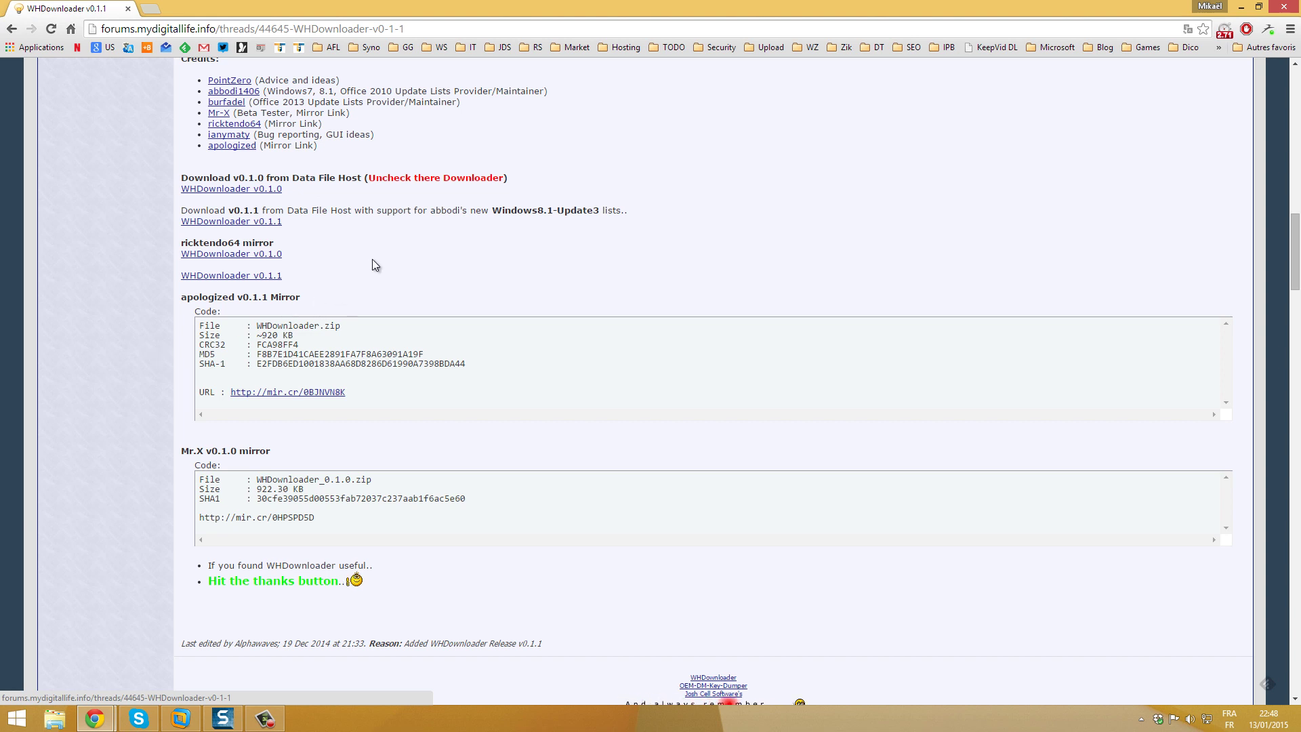
pyautogui.click(248, 223)
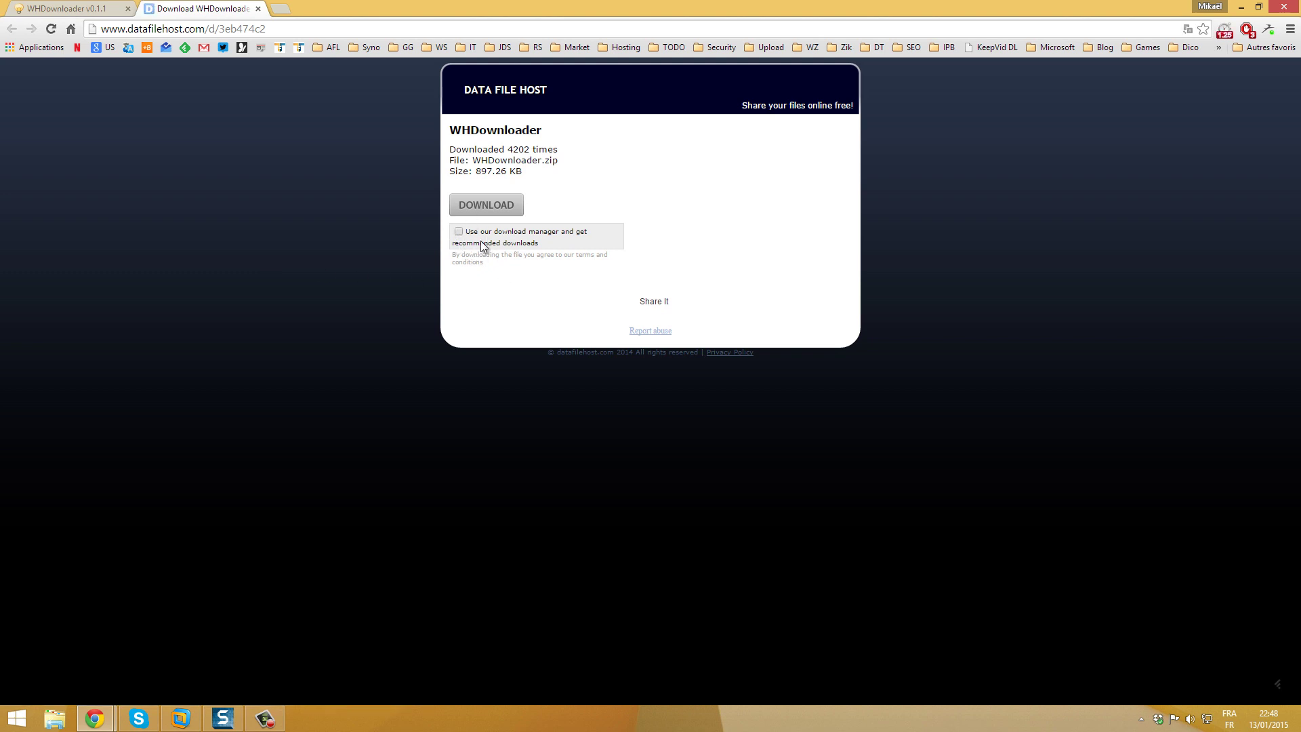
pyautogui.click(485, 205)
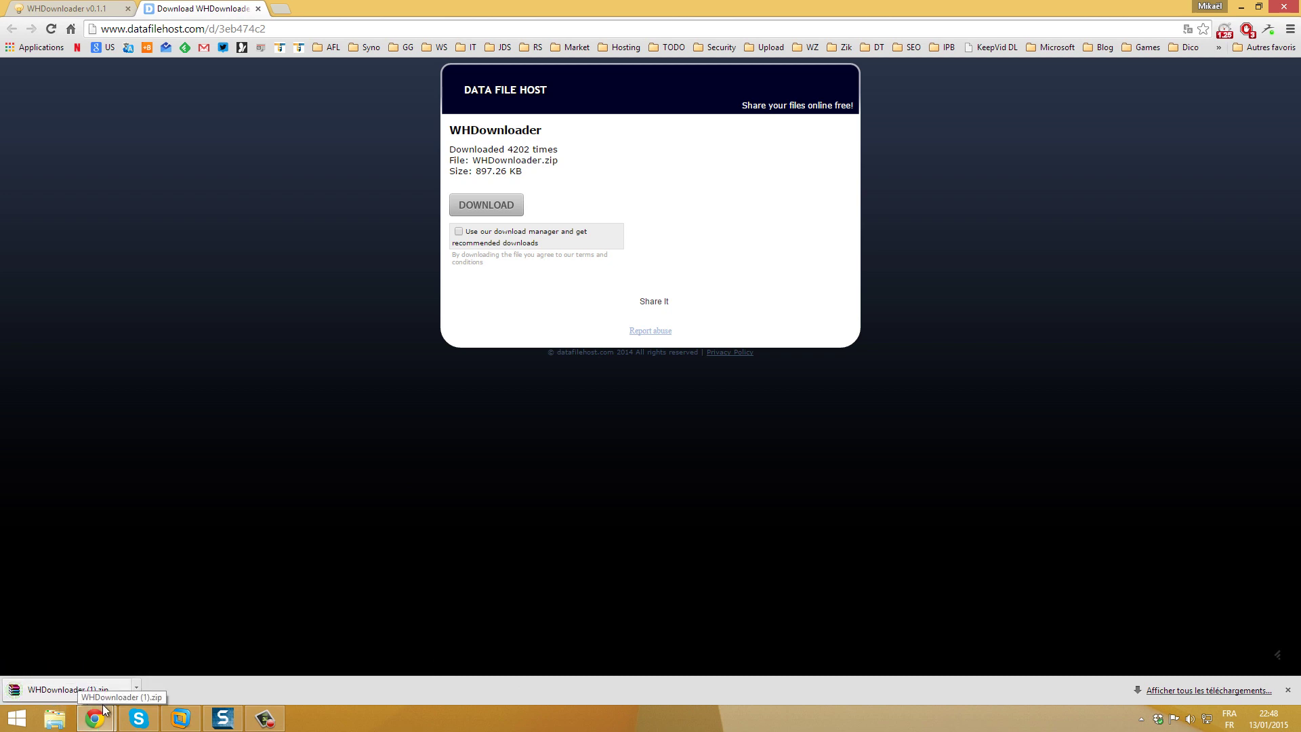
# Step: Open the Tools folder on the Y: network drive in File Explorer and launch WHDownloader.exe
pyautogui.click(55, 718)
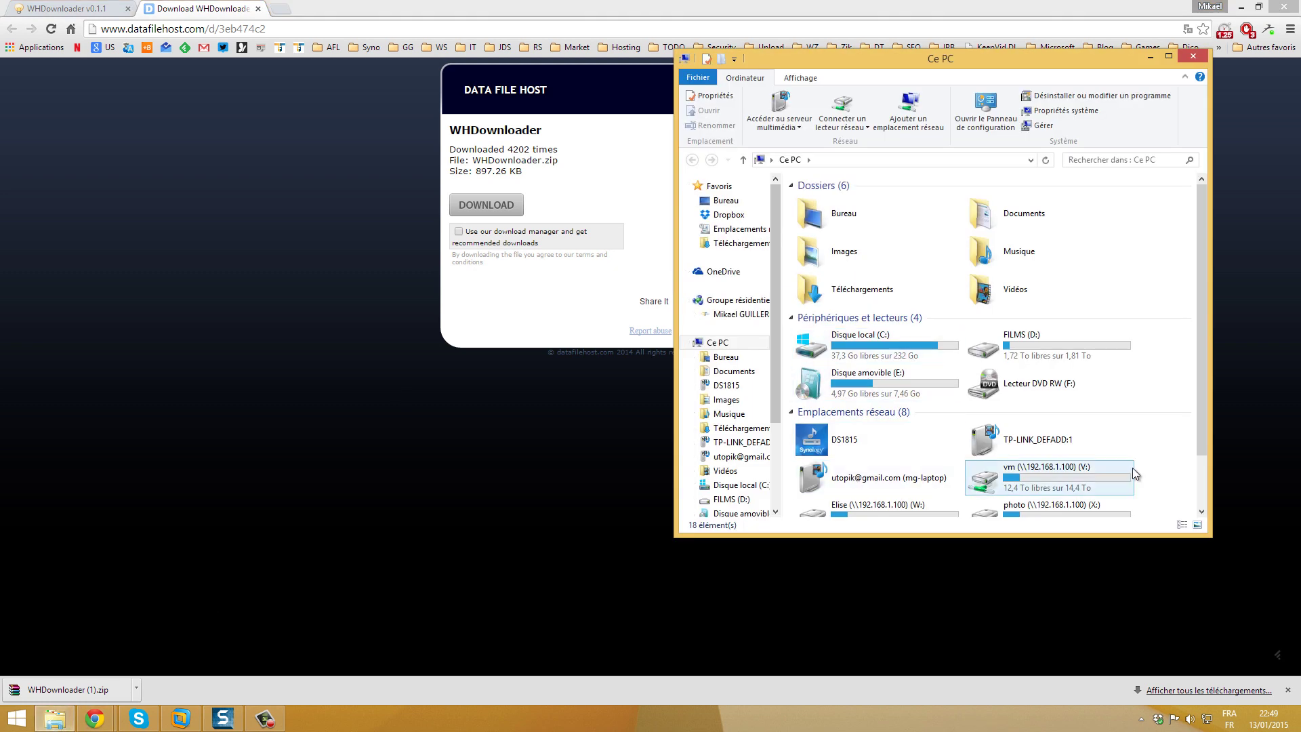
pyautogui.scroll(-1, 1178, 459)
pyautogui.click(868, 502)
pyautogui.doubleClick(868, 502)
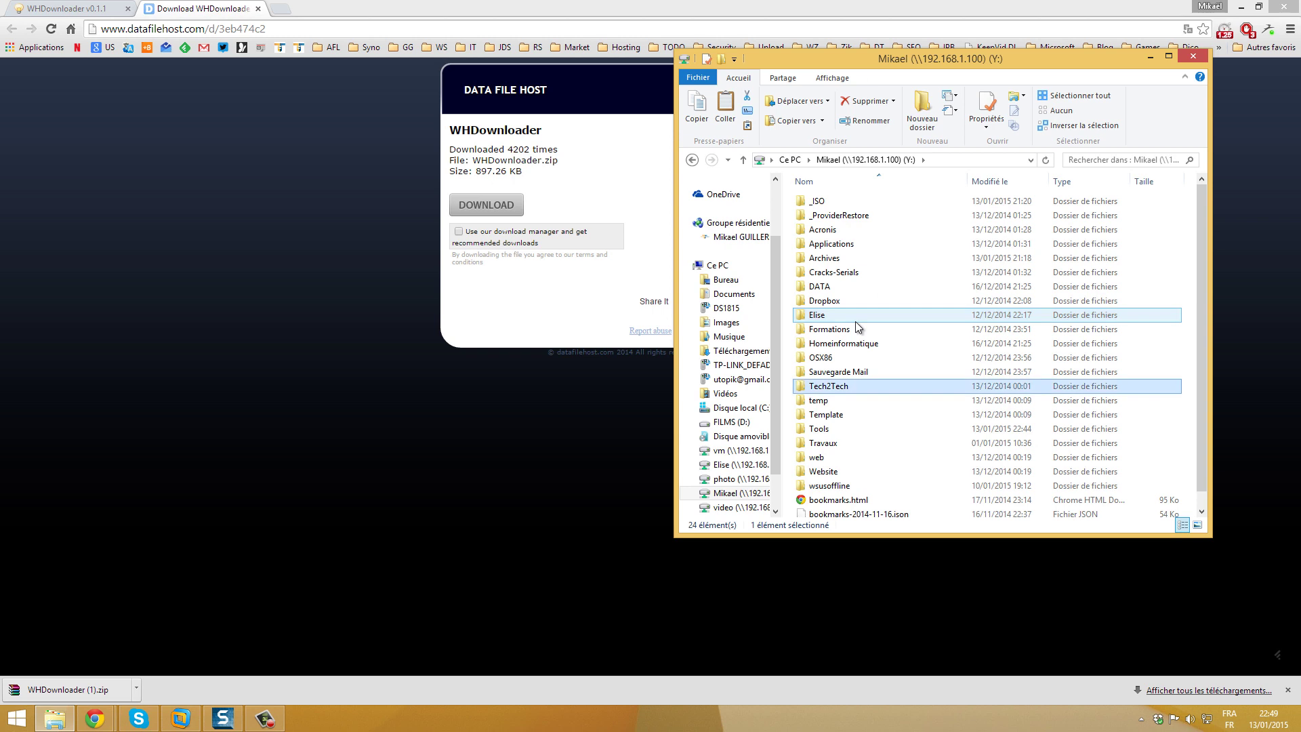
pyautogui.press('Down')
pyautogui.press('Down')
pyautogui.press('Down')
pyautogui.press('Down')
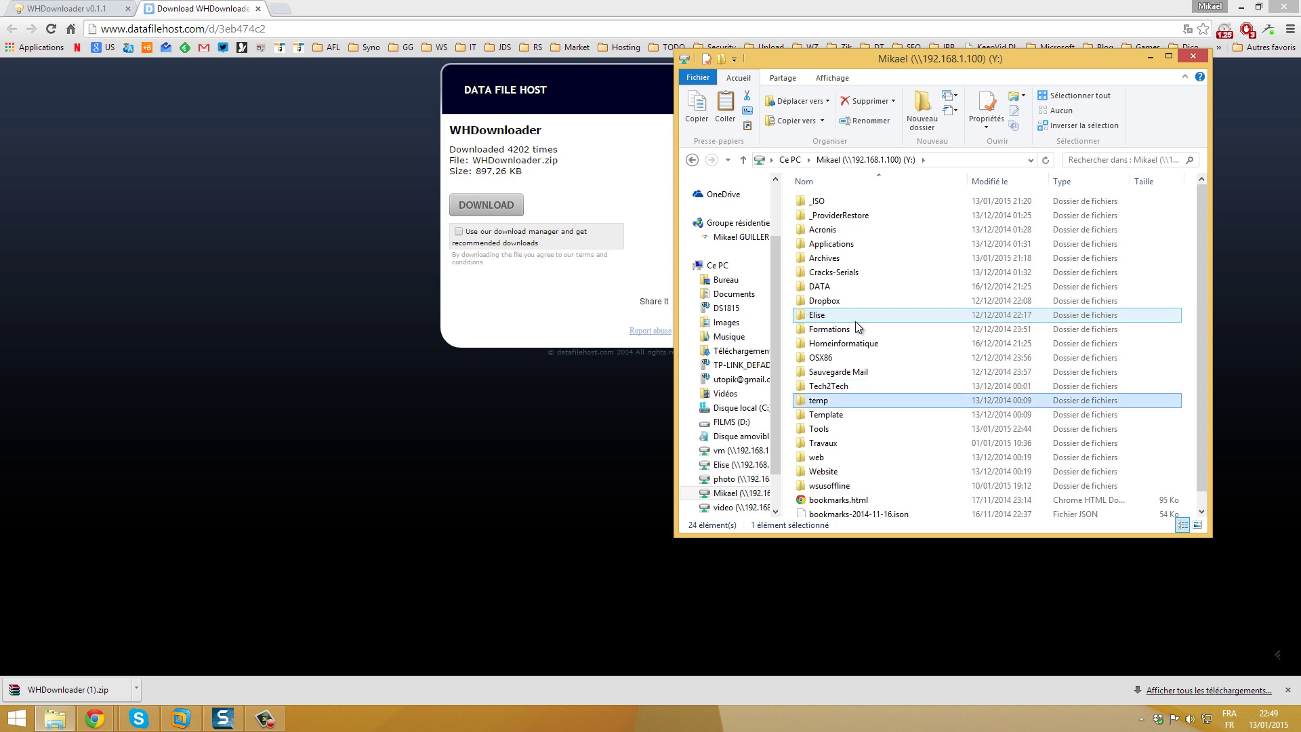
pyautogui.press('Up')
pyautogui.press('Return')
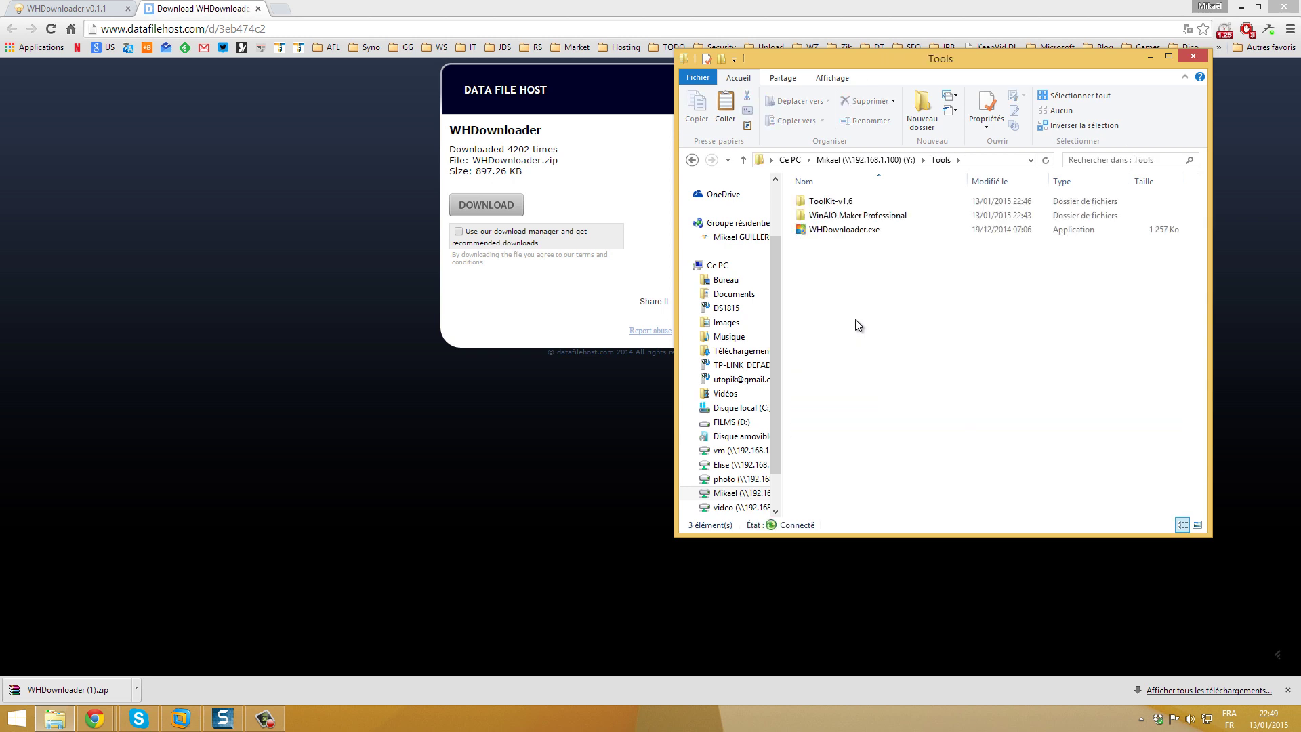
pyautogui.doubleClick(827, 229)
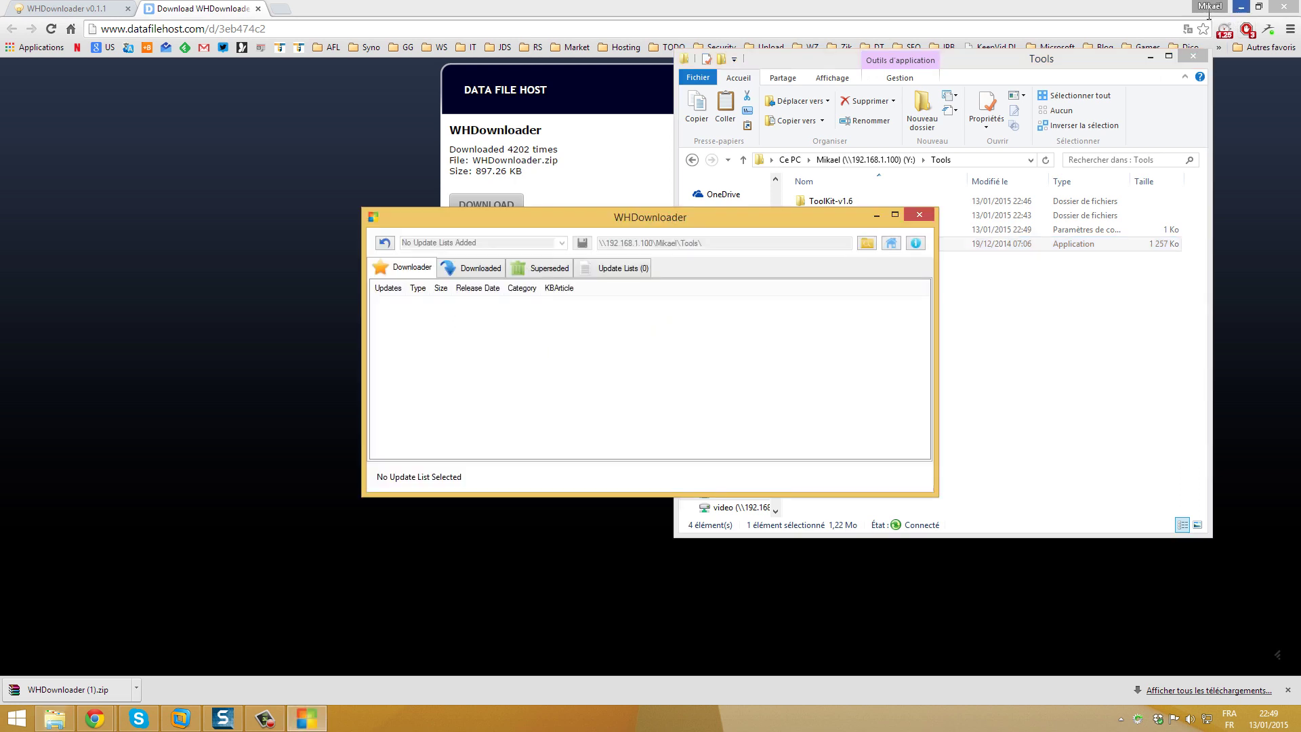
# Step: Close the Data File Host page, minimize the browser and move the WHDownloader window beside the Tools folder
pyautogui.click(260, 12)
pyautogui.click(261, 12)
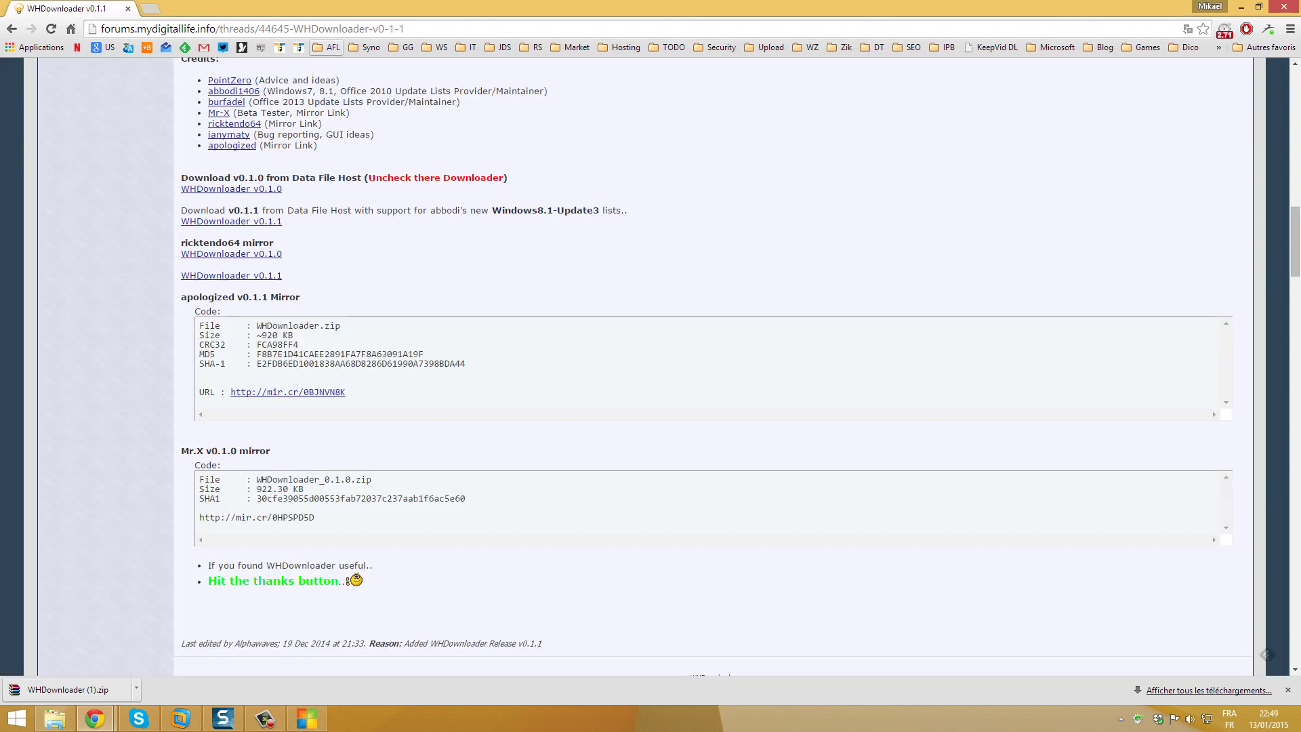
pyautogui.click(1239, 8)
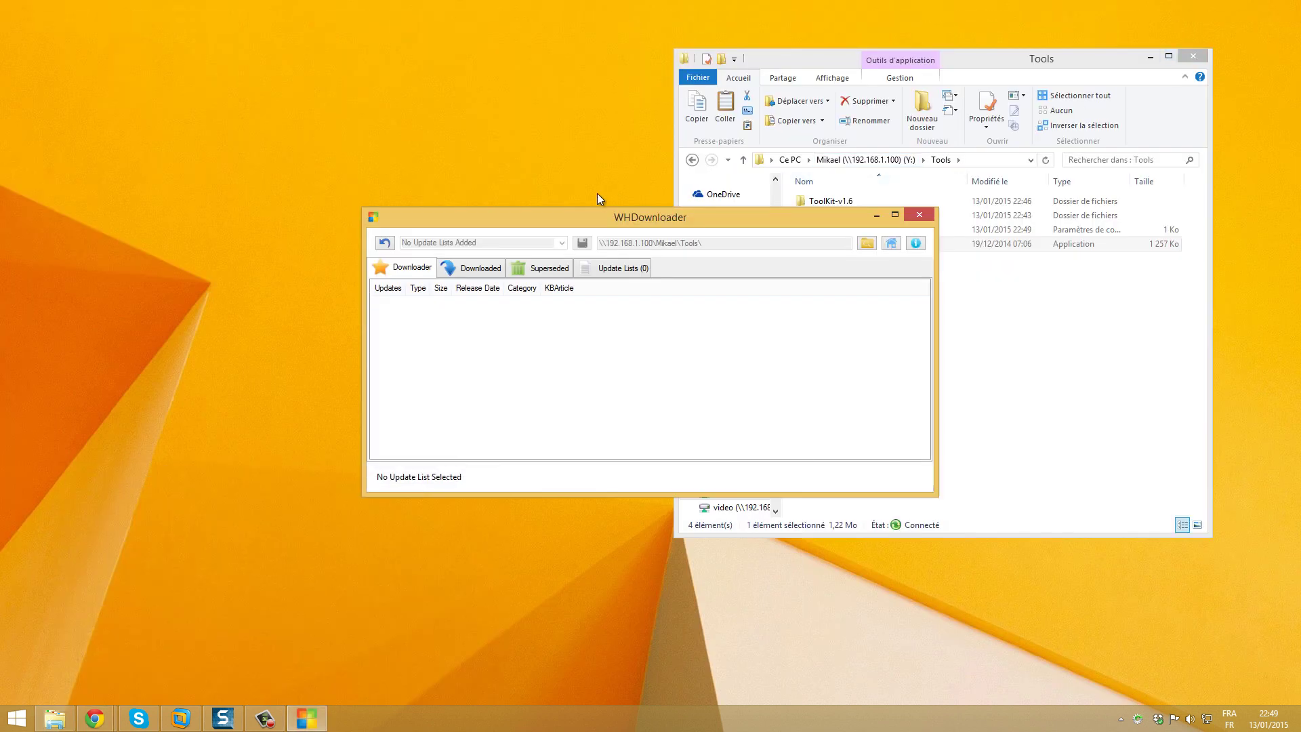
pyautogui.moveTo(585, 215); pyautogui.dragTo(590, 194)
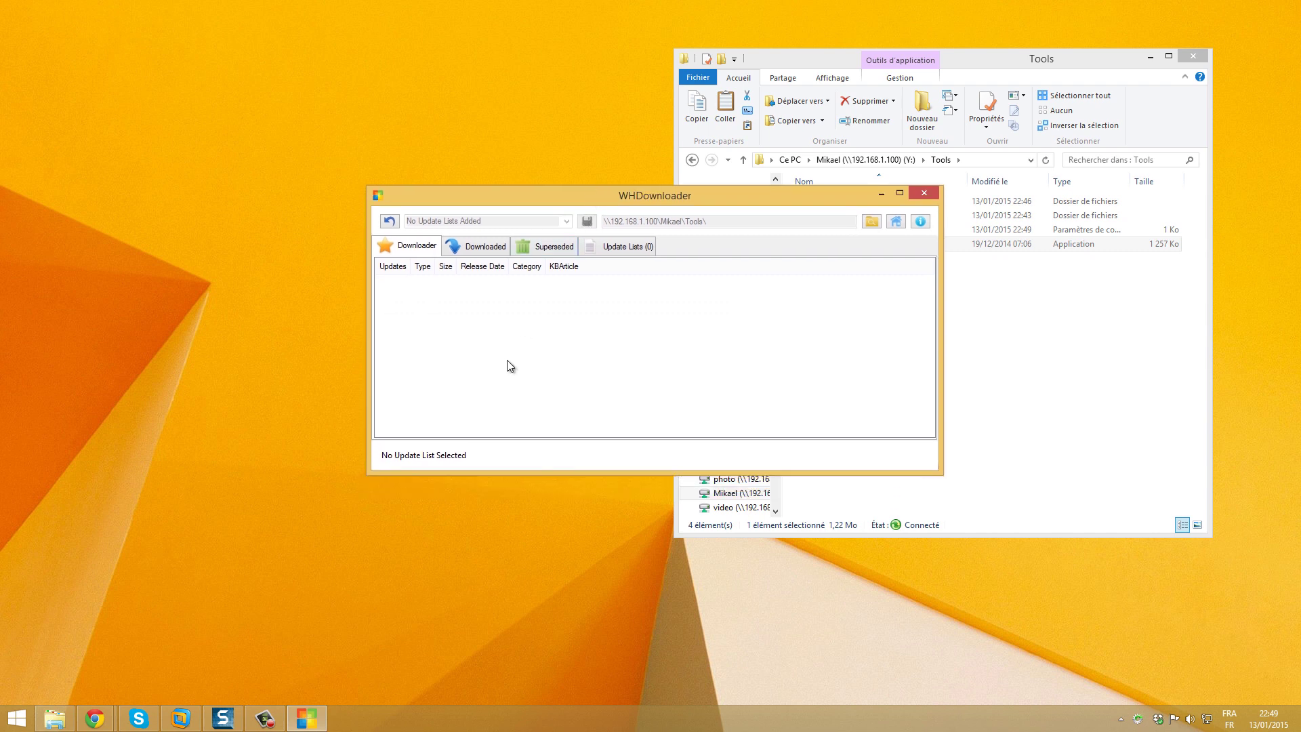
pyautogui.moveTo(526, 204); pyautogui.dragTo(320, 243)
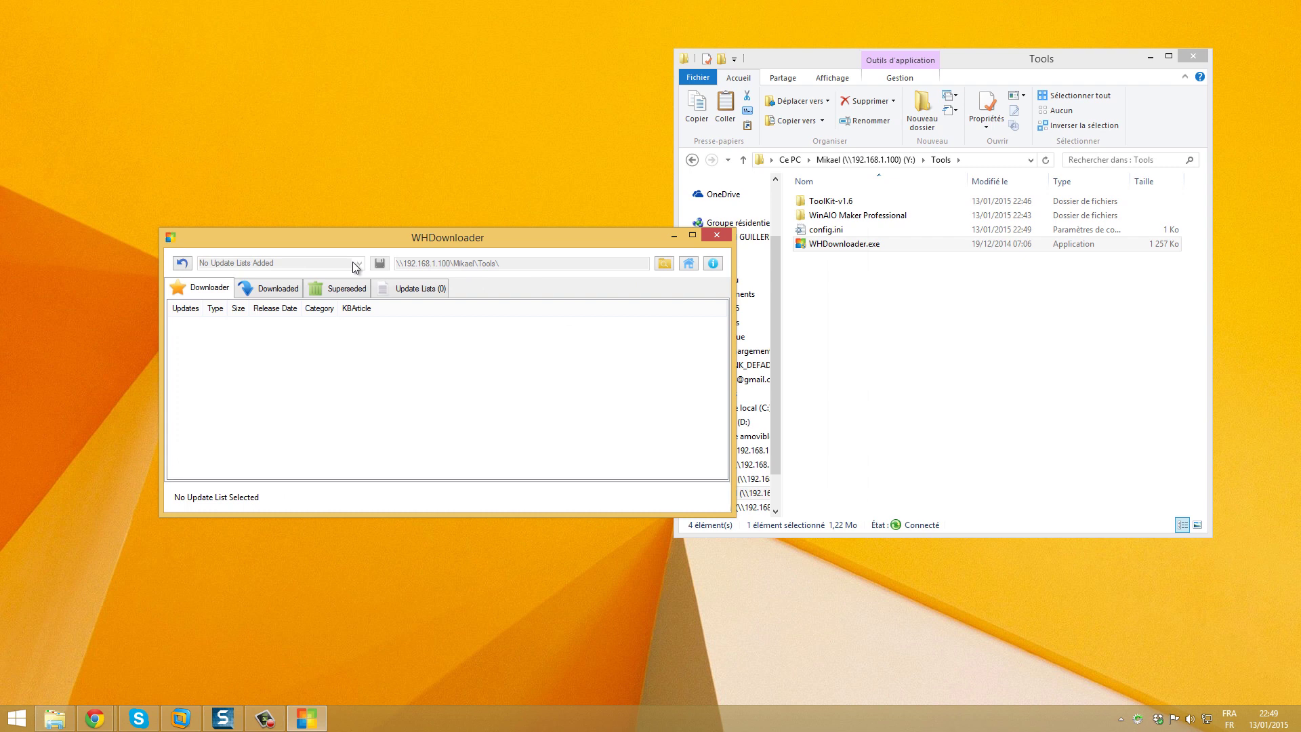
# Step: Download the update lists in WHDownloader and choose the Windows7-x86 category
pyautogui.click(183, 265)
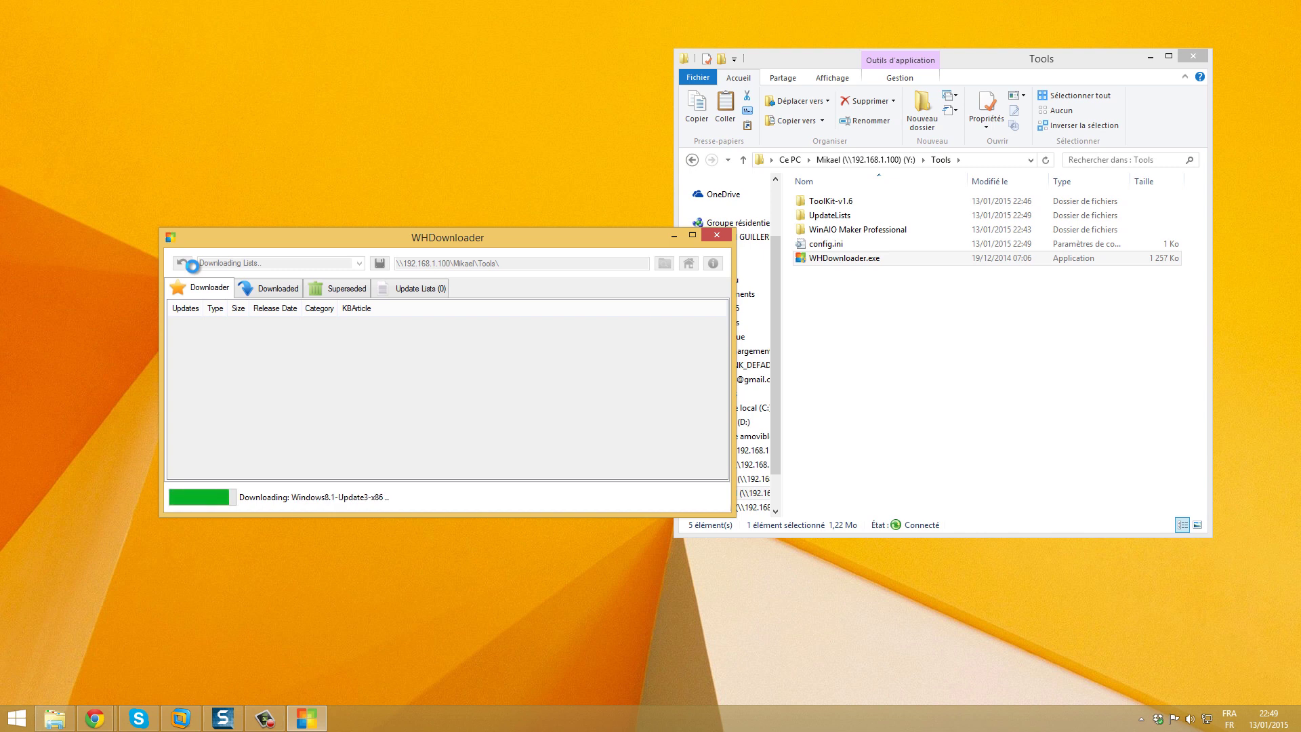
pyautogui.click(357, 264)
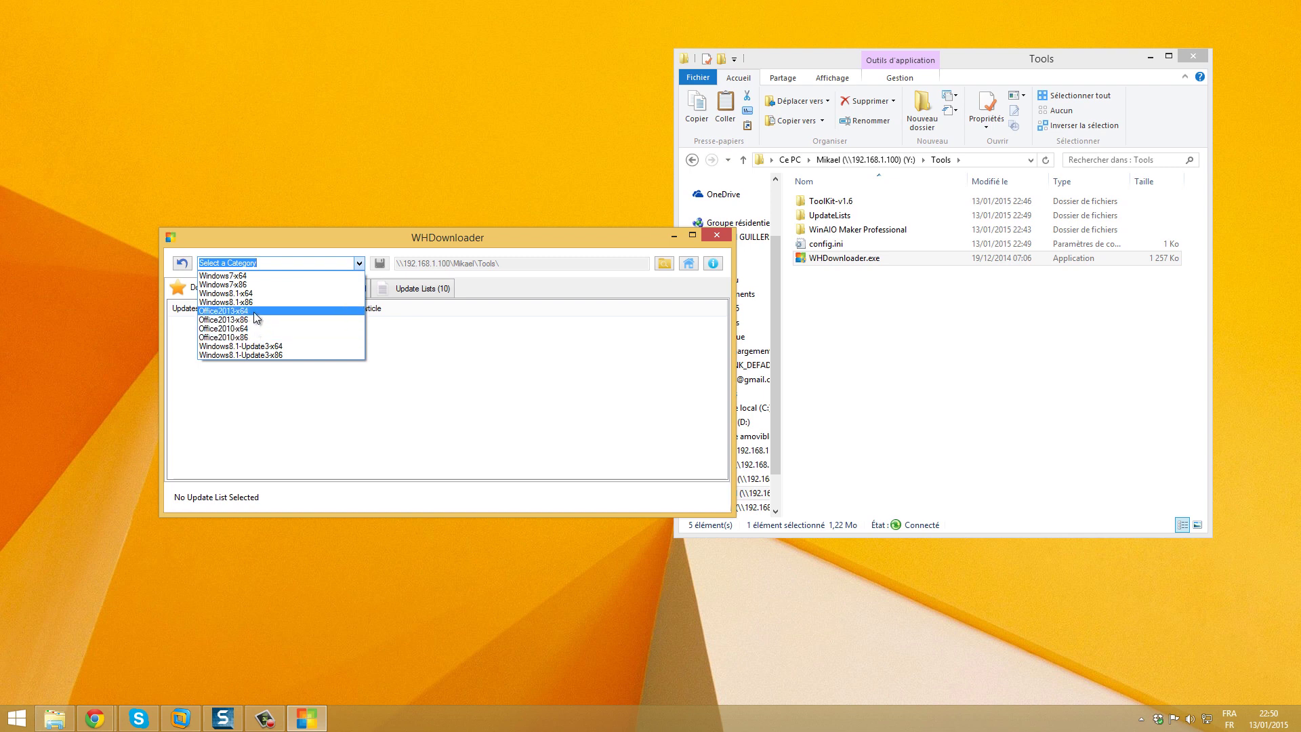
pyautogui.click(246, 286)
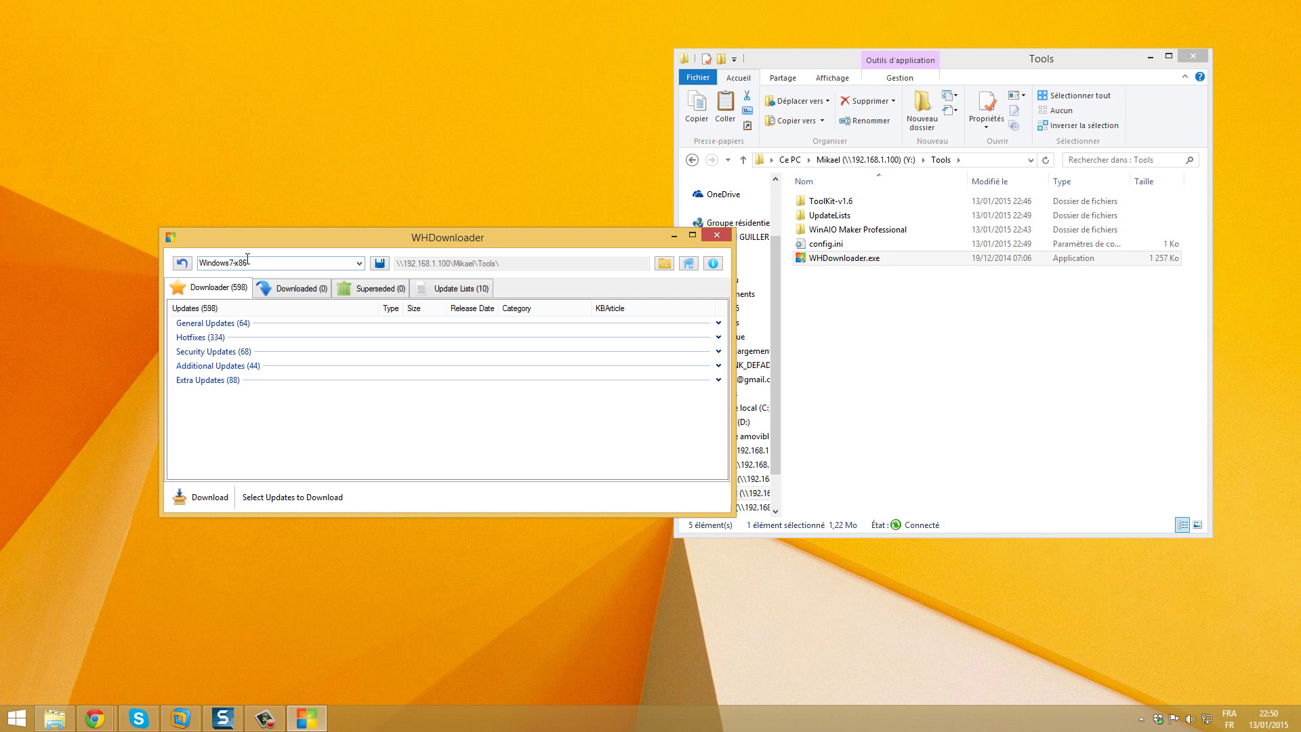
pyautogui.moveTo(277, 242); pyautogui.dragTo(279, 230)
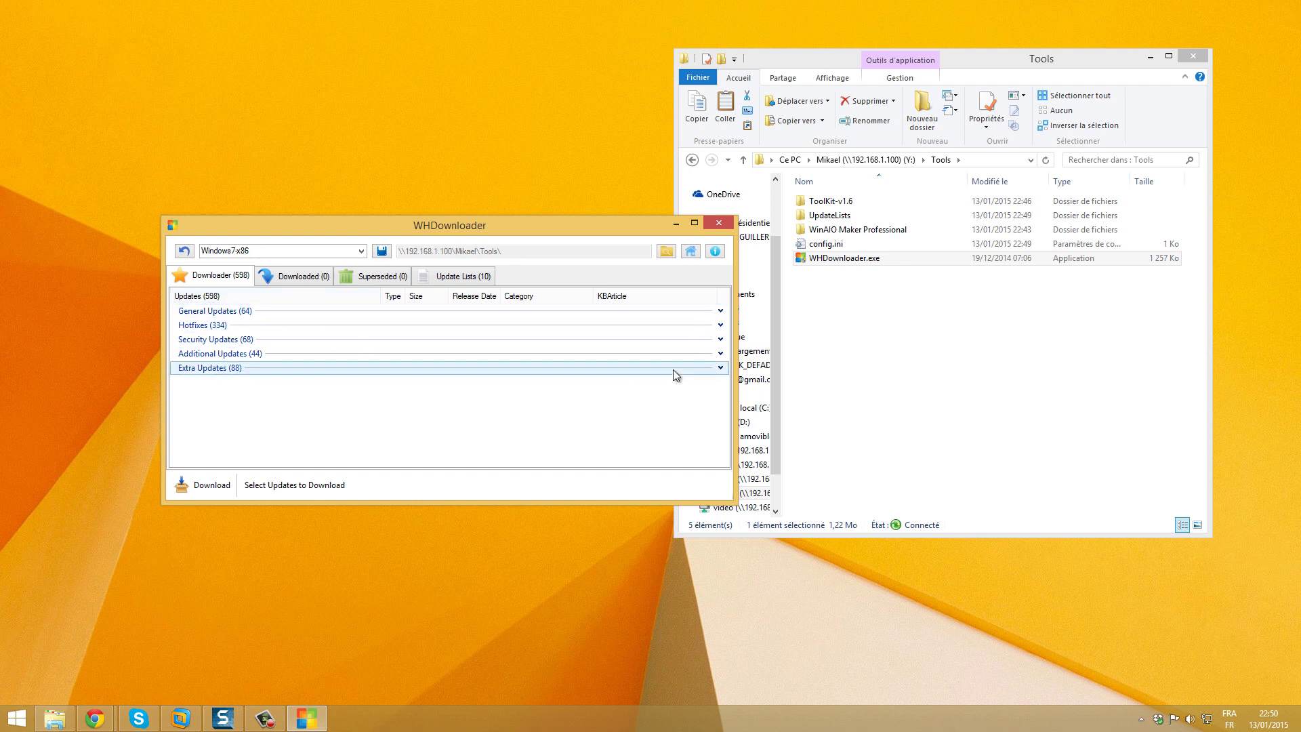
# Step: Mark every update in the General Updates group for download and collapse the group
pyautogui.click(721, 310)
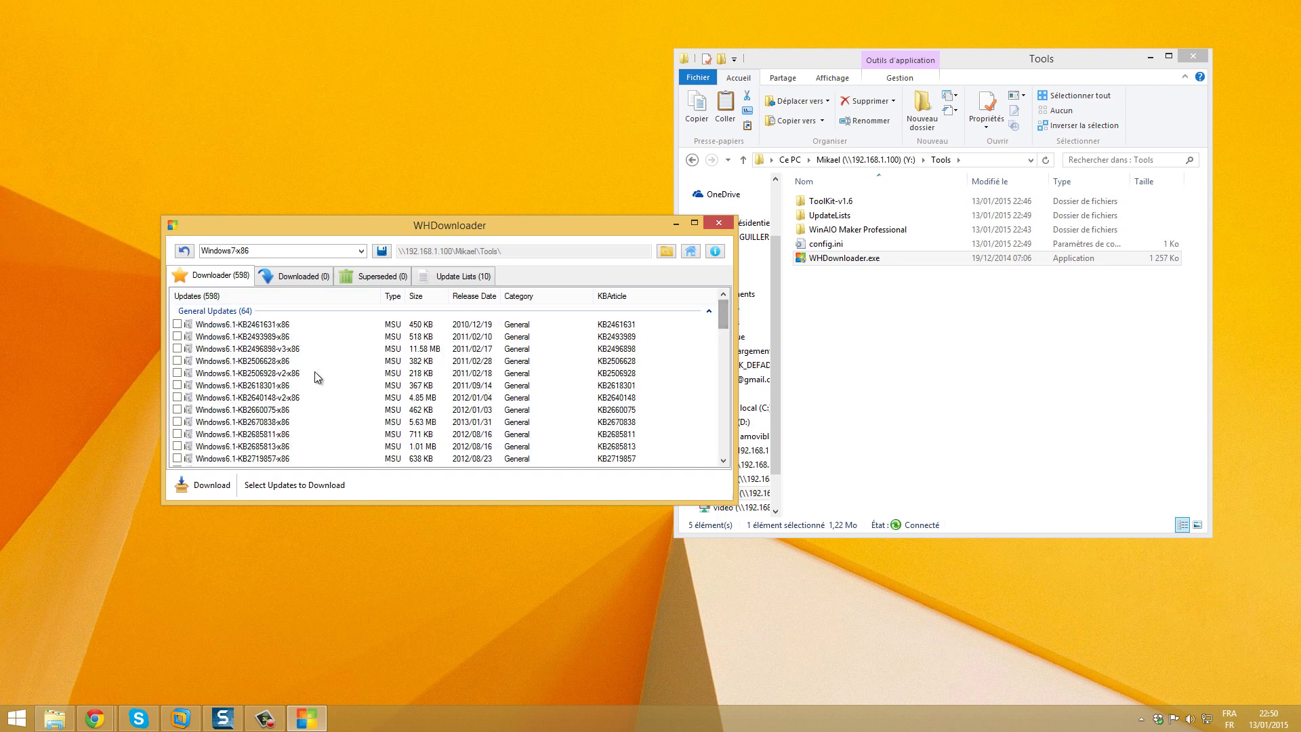
pyautogui.rightClick(275, 328)
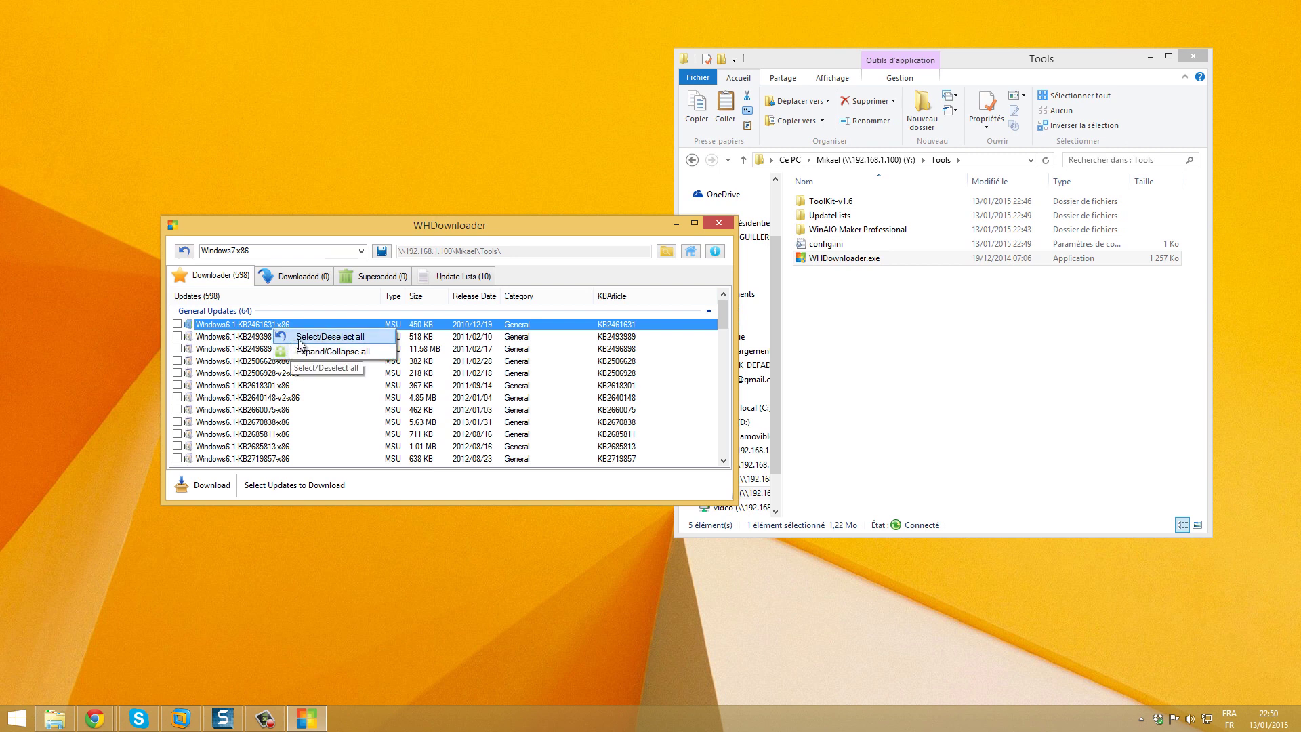
pyautogui.click(319, 339)
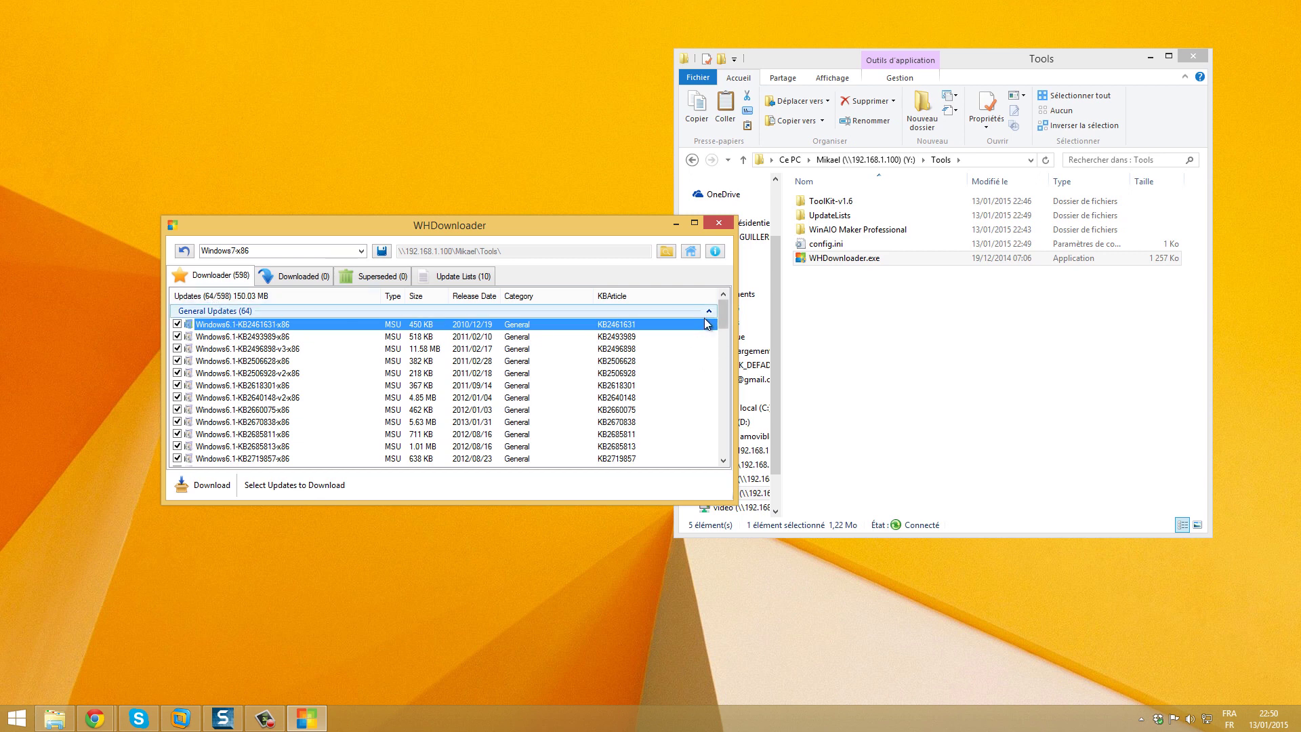
pyautogui.doubleClick(216, 306)
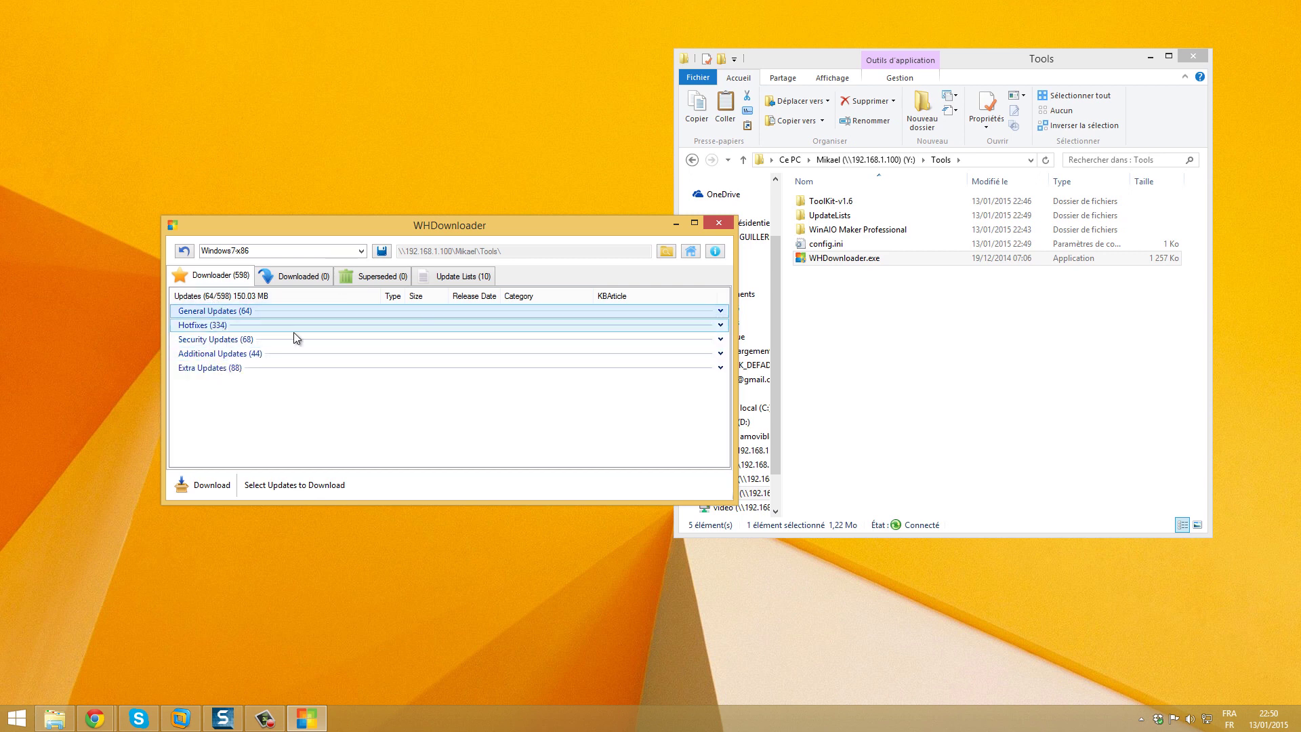
# Step: Mark all updates in the Hotfixes and Security Updates groups for download
pyautogui.click(720, 326)
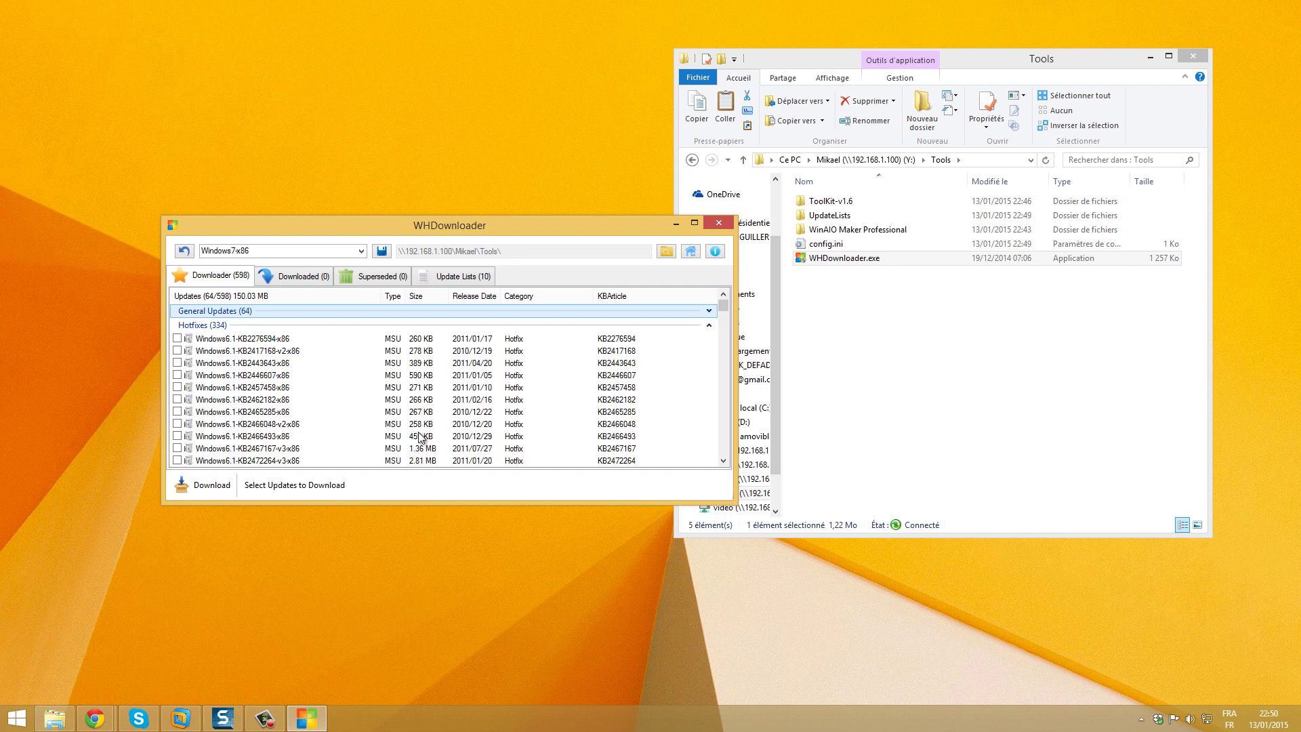
pyautogui.click(298, 352)
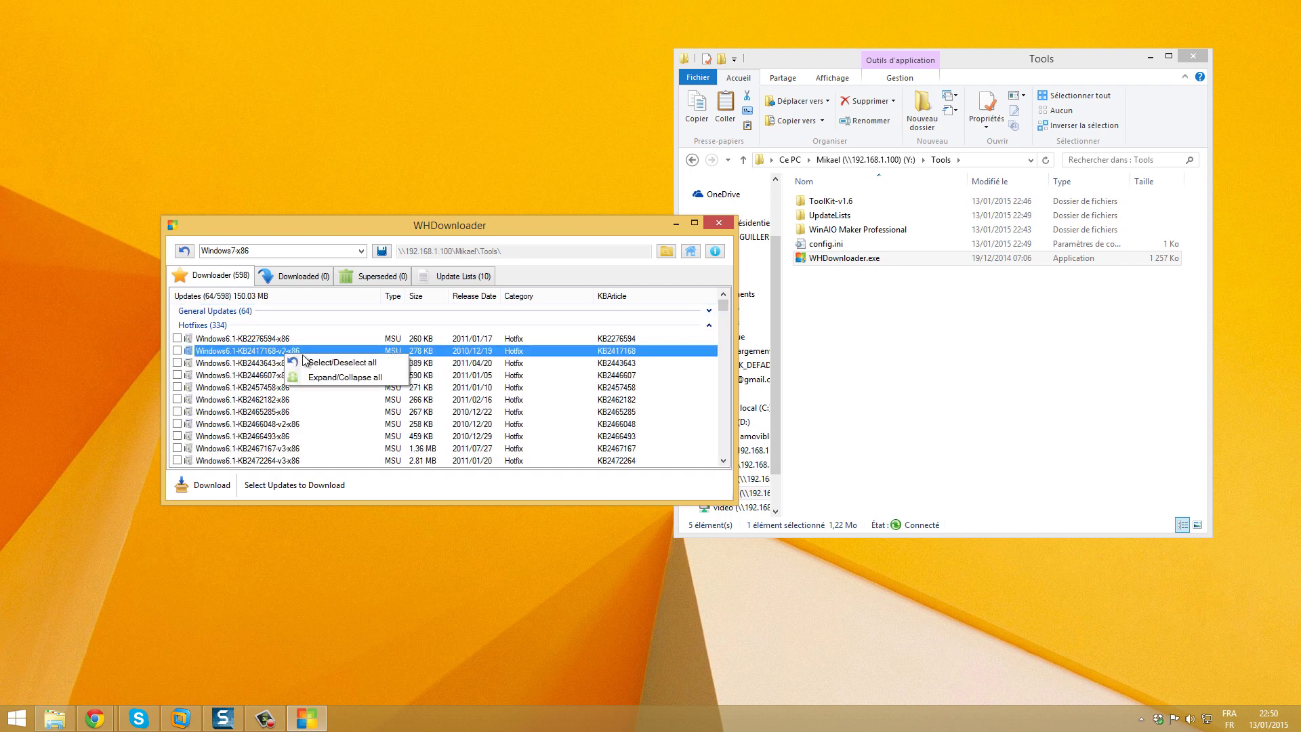
pyautogui.click(708, 326)
pyautogui.click(248, 338)
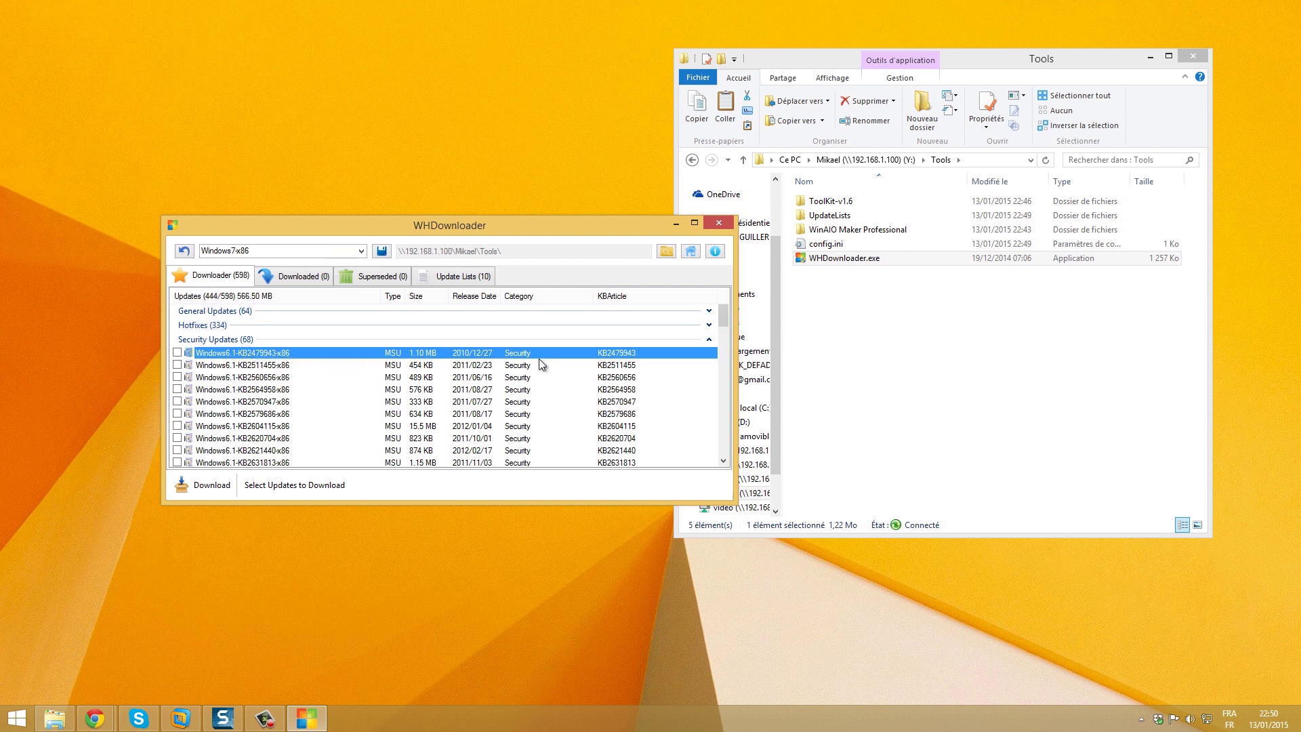
pyautogui.click(339, 338)
# Step: Mark all updates in the Additional Updates and Extra Updates groups for download, collapsing each group
pyautogui.click(325, 353)
pyautogui.rightClick(260, 399)
pyautogui.click(277, 405)
pyautogui.click(236, 355)
pyautogui.click(237, 367)
pyautogui.rightClick(251, 405)
pyautogui.click(271, 412)
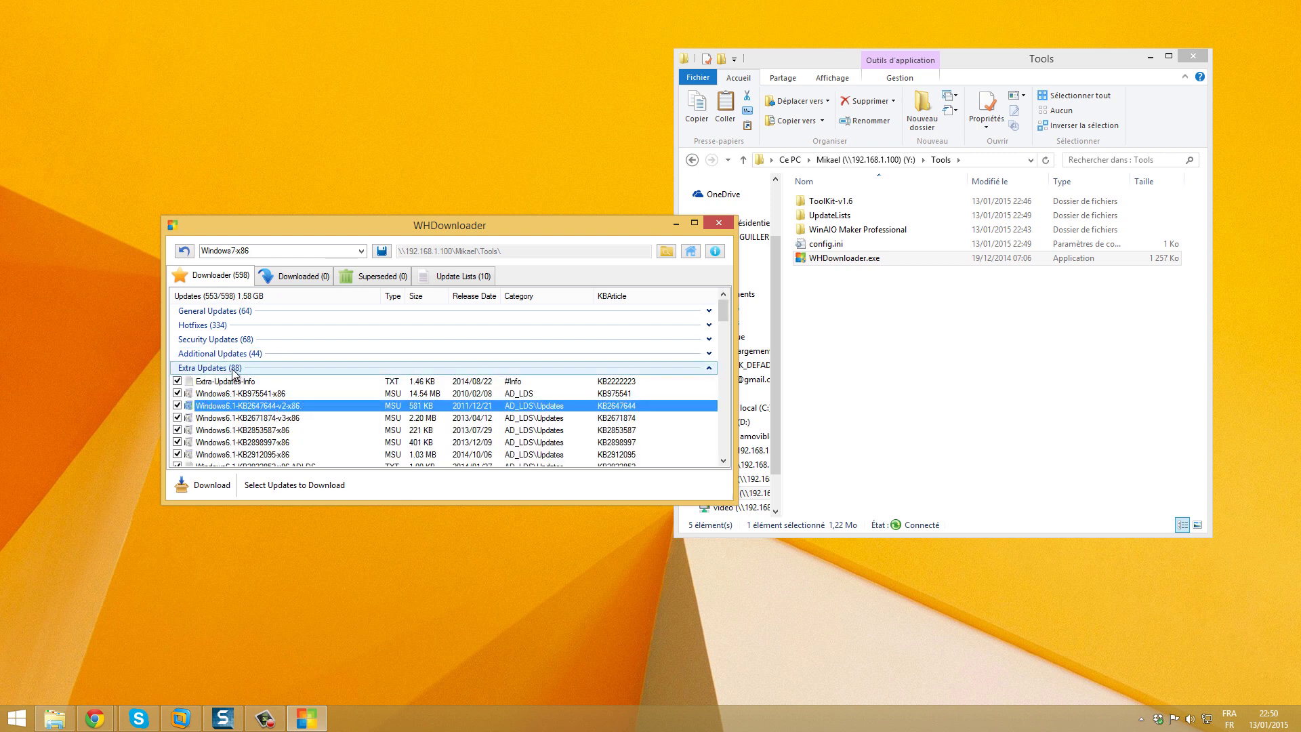
pyautogui.click(234, 370)
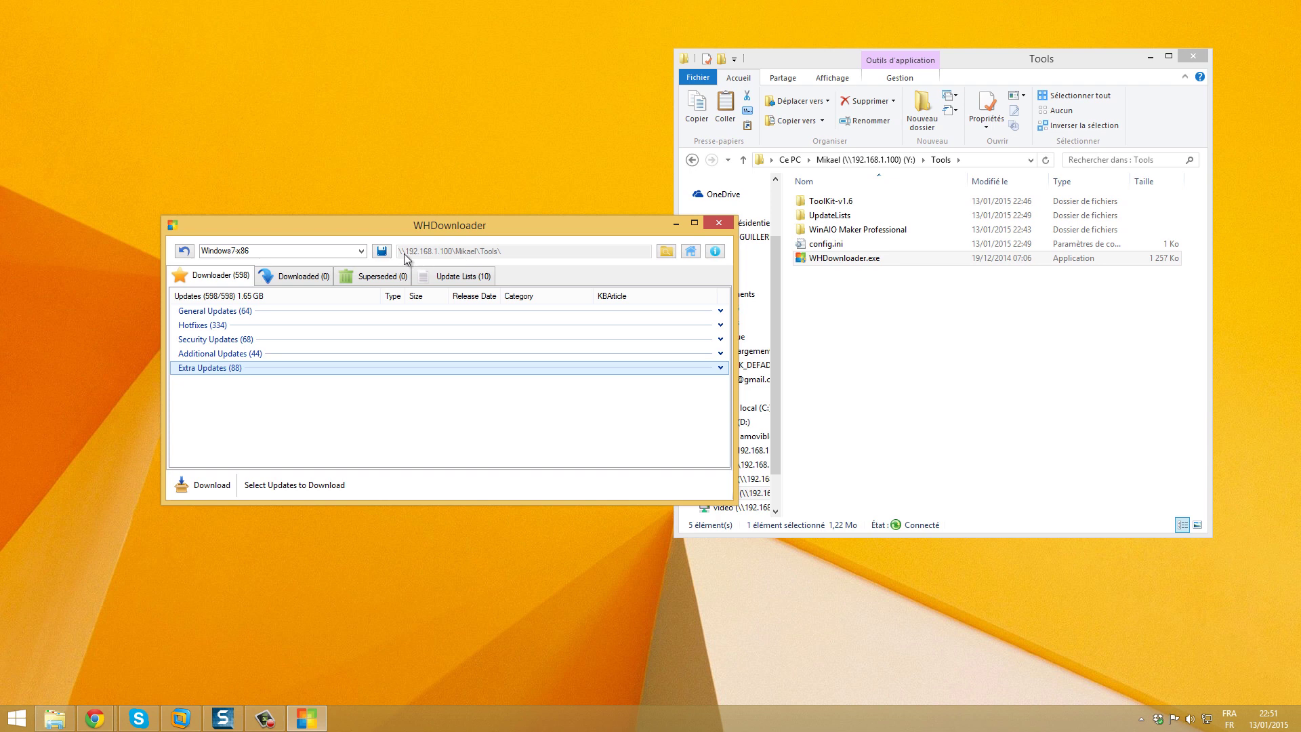
# Step: Start downloading the selected updates and open the Windows7-x86 folder inside Updates to check the saved files
pyautogui.click(202, 485)
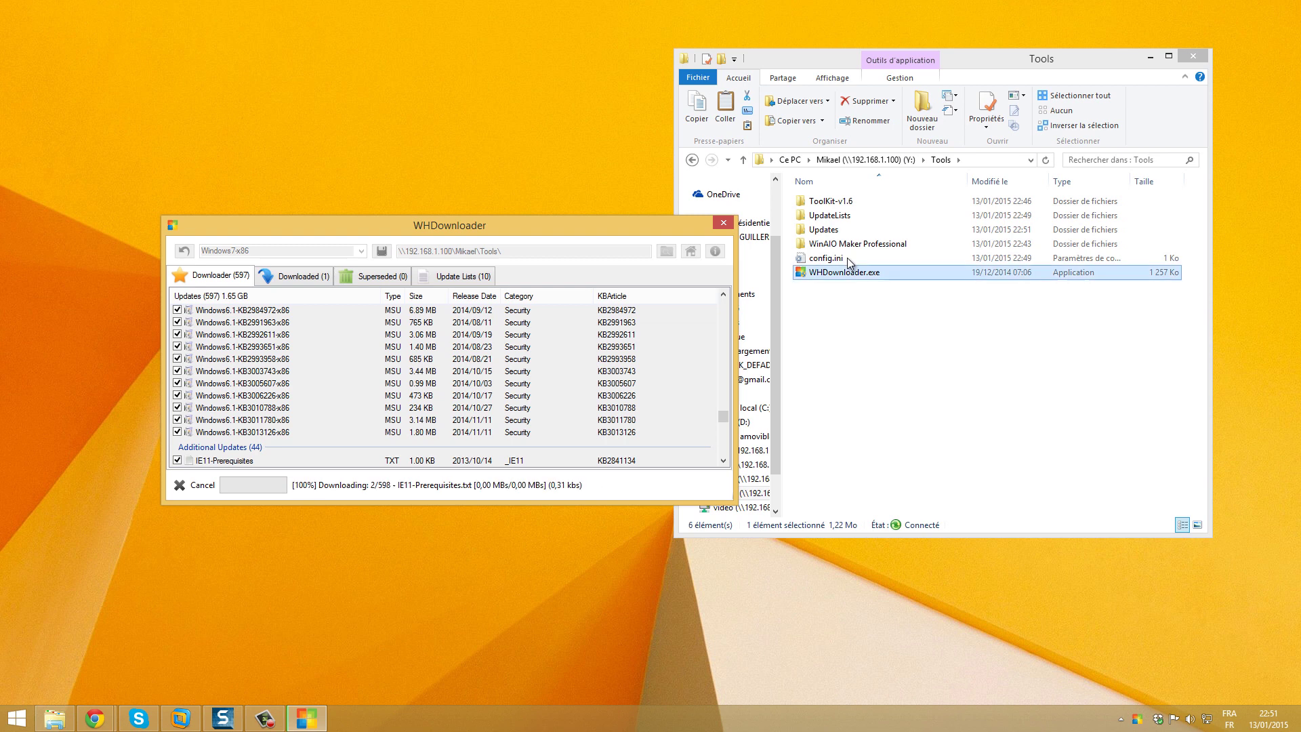
pyautogui.click(837, 230)
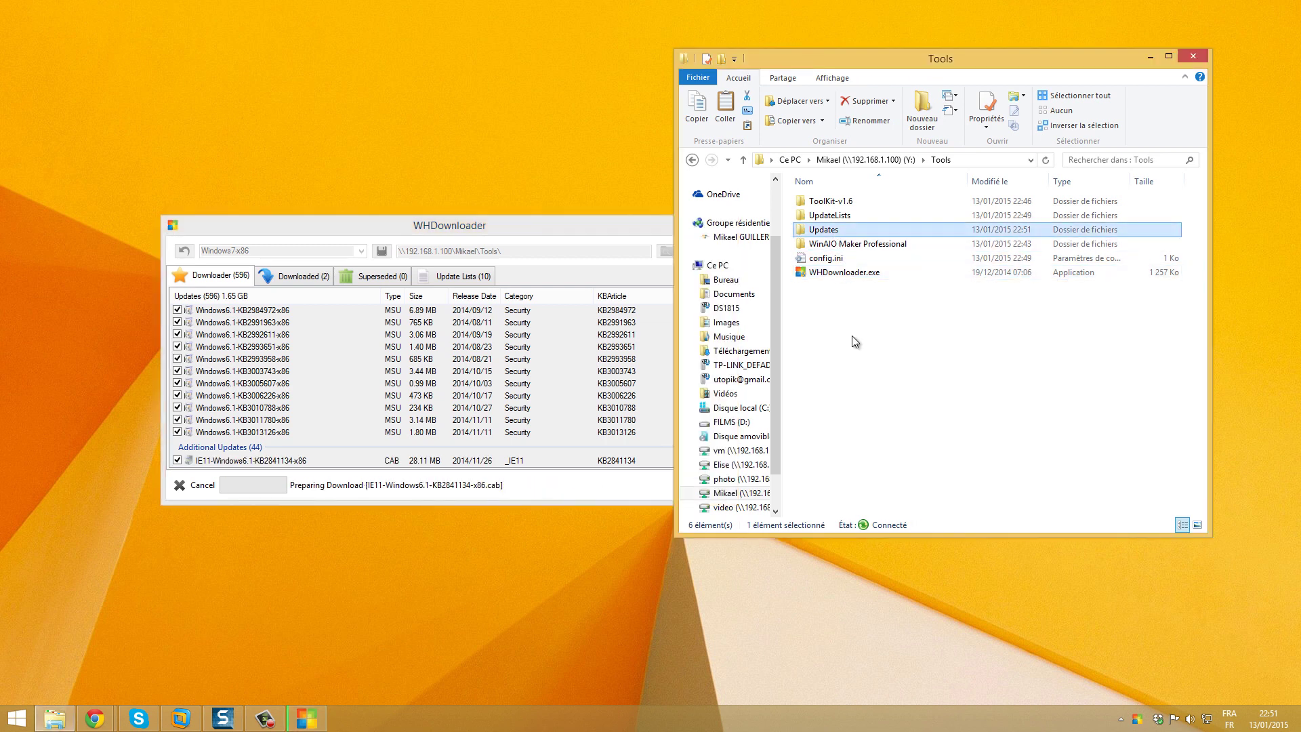
pyautogui.doubleClick(833, 233)
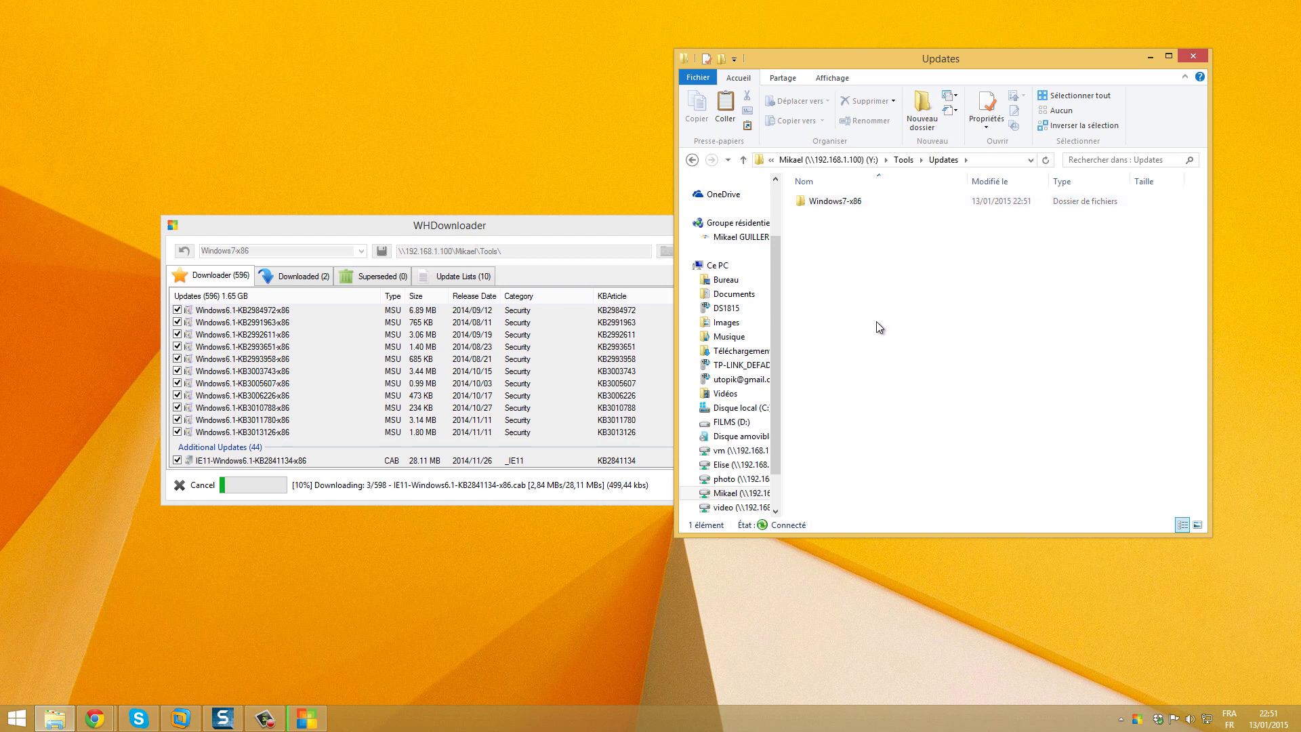
pyautogui.doubleClick(852, 204)
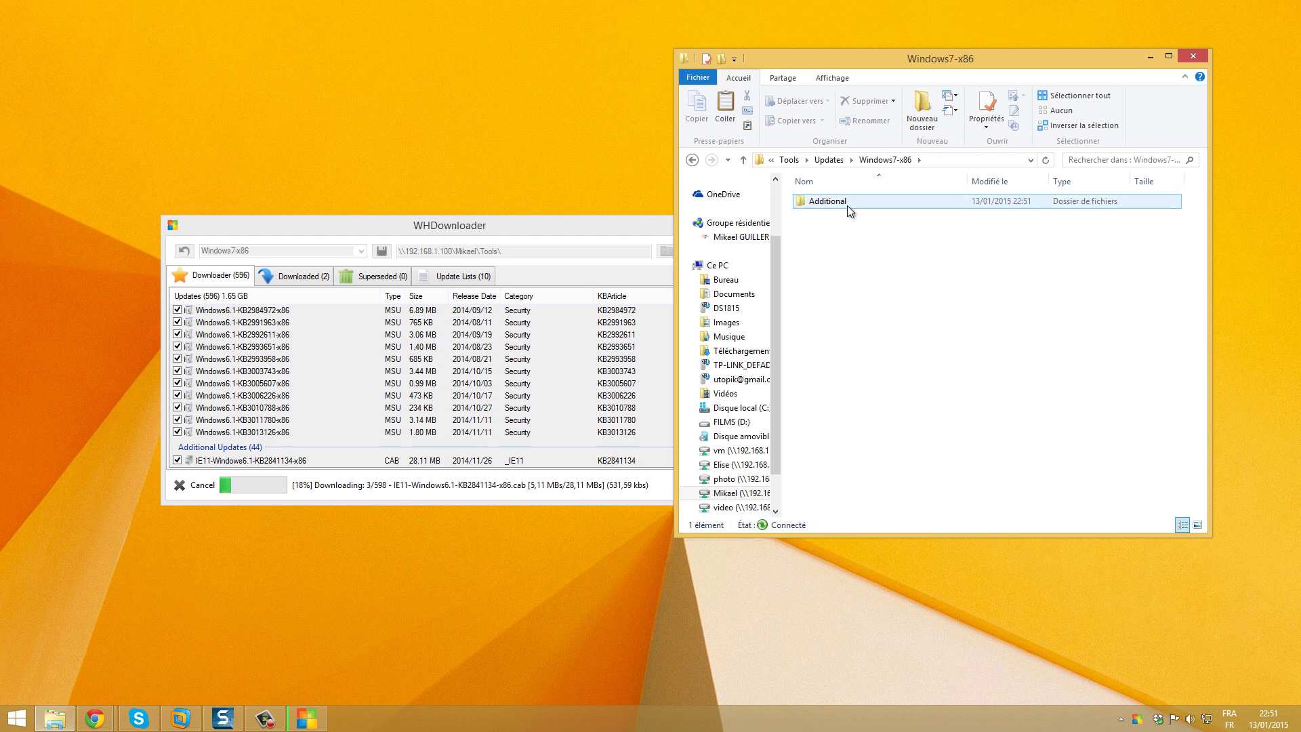
pyautogui.click(634, 309)
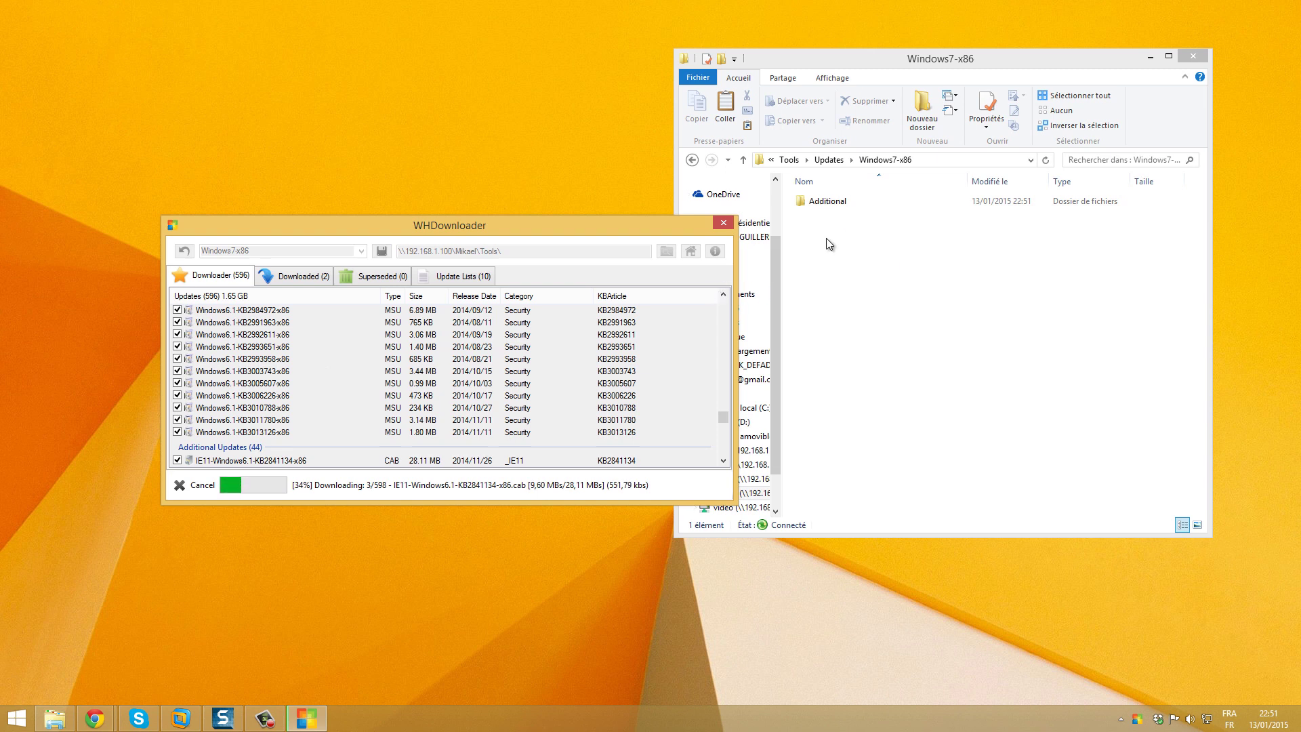
# Step: Cancel the running download and set the download location to the Updates subfolder inside Documents\Updates
pyautogui.click(196, 485)
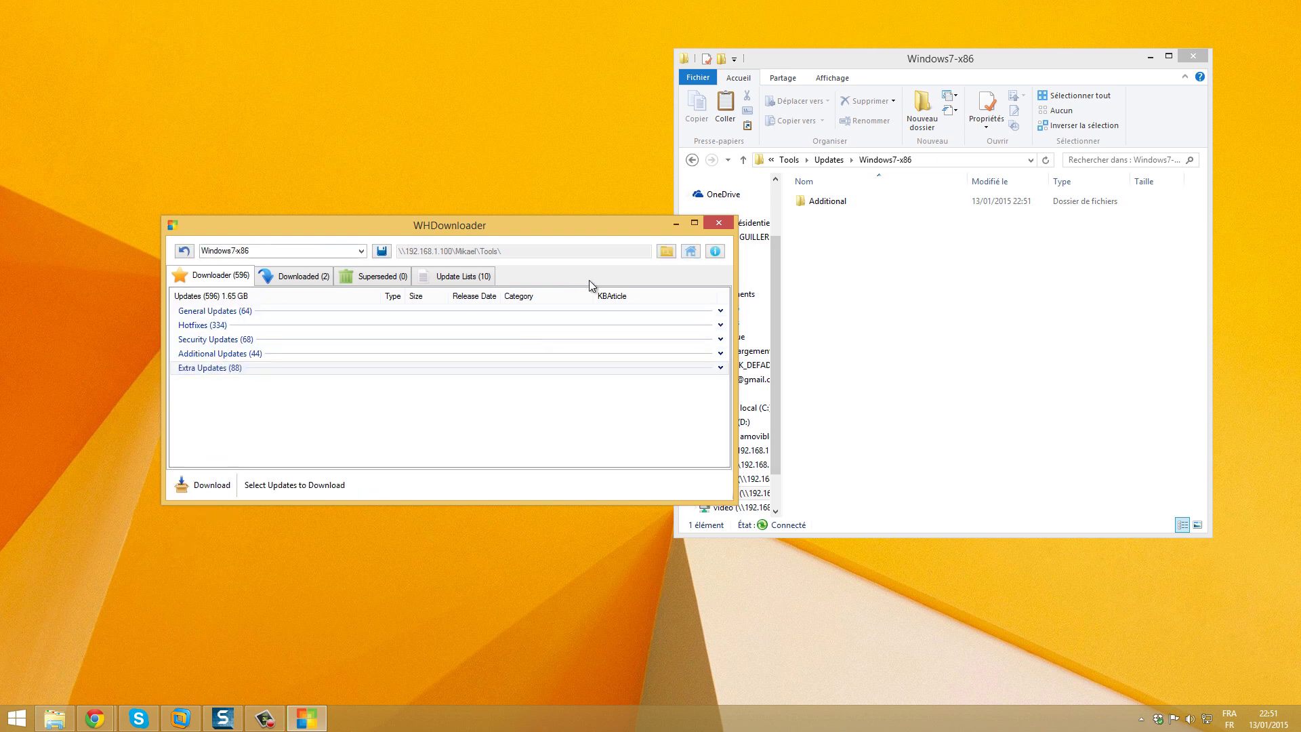
pyautogui.click(666, 252)
pyautogui.doubleClick(424, 317)
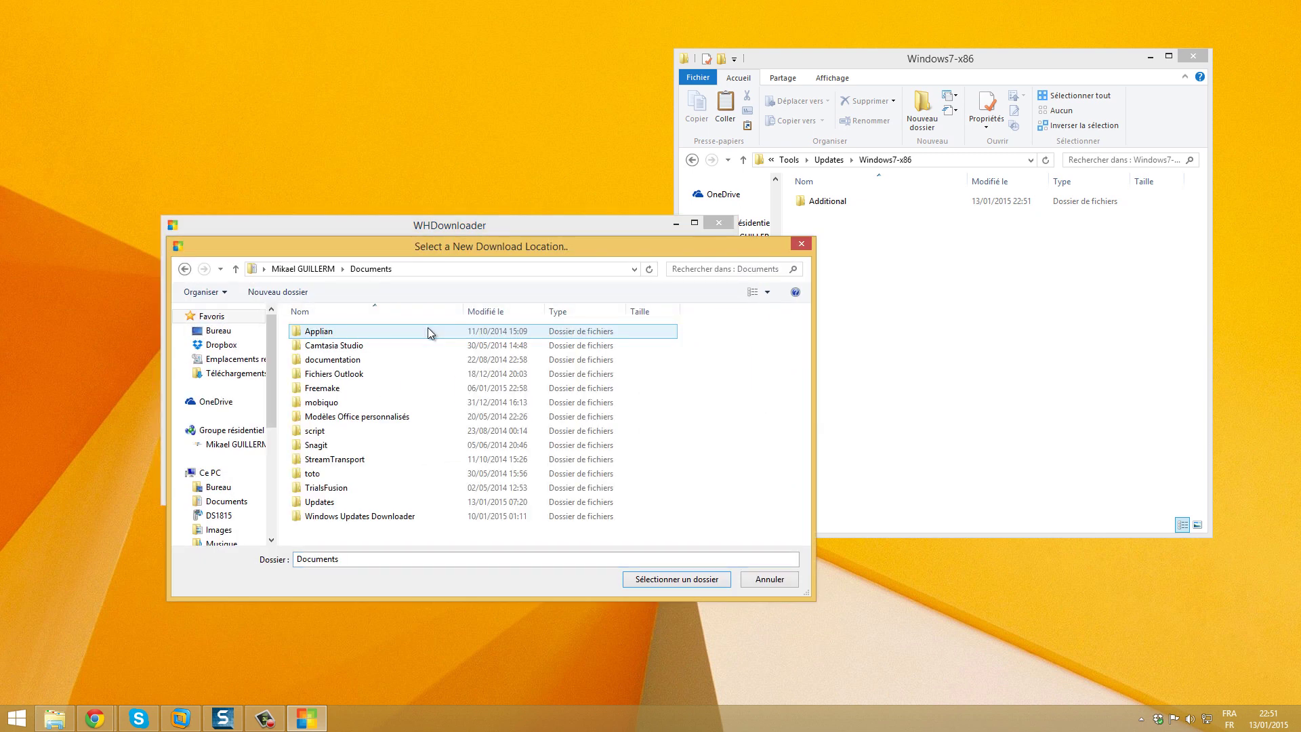
pyautogui.doubleClick(341, 500)
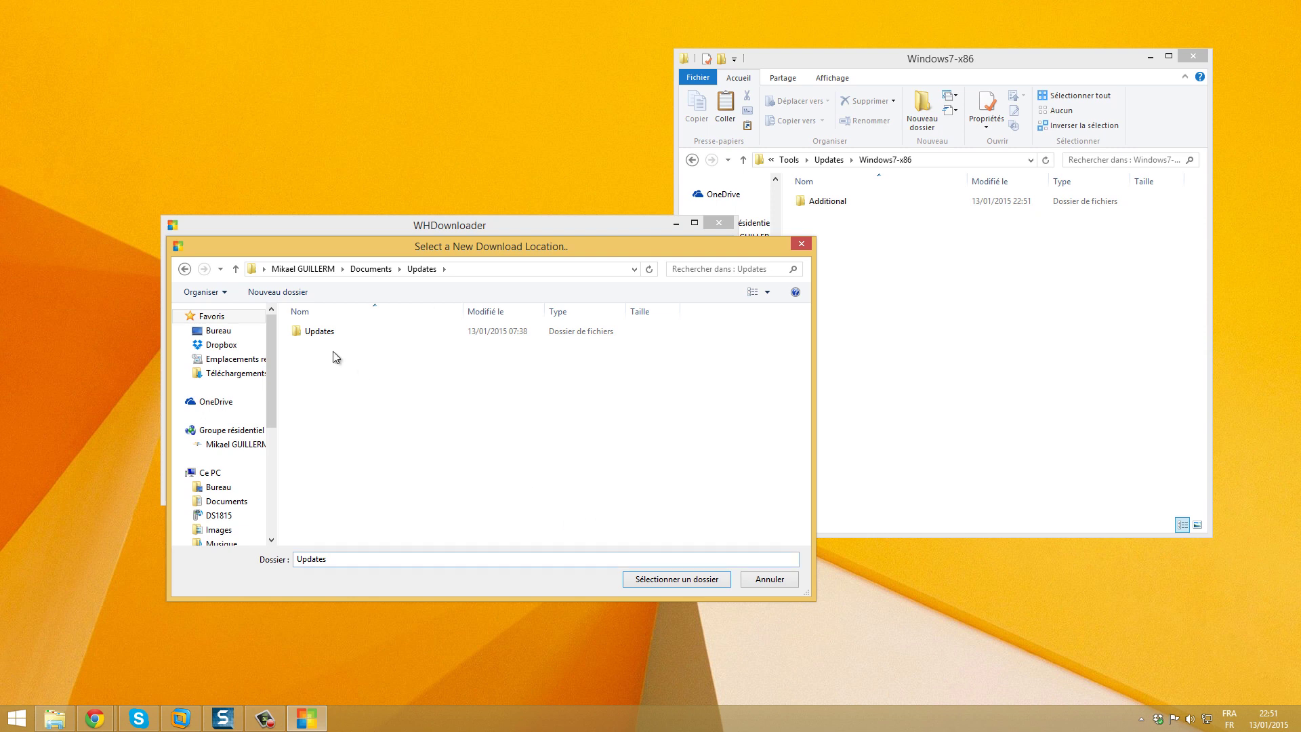
pyautogui.click(328, 334)
pyautogui.click(678, 578)
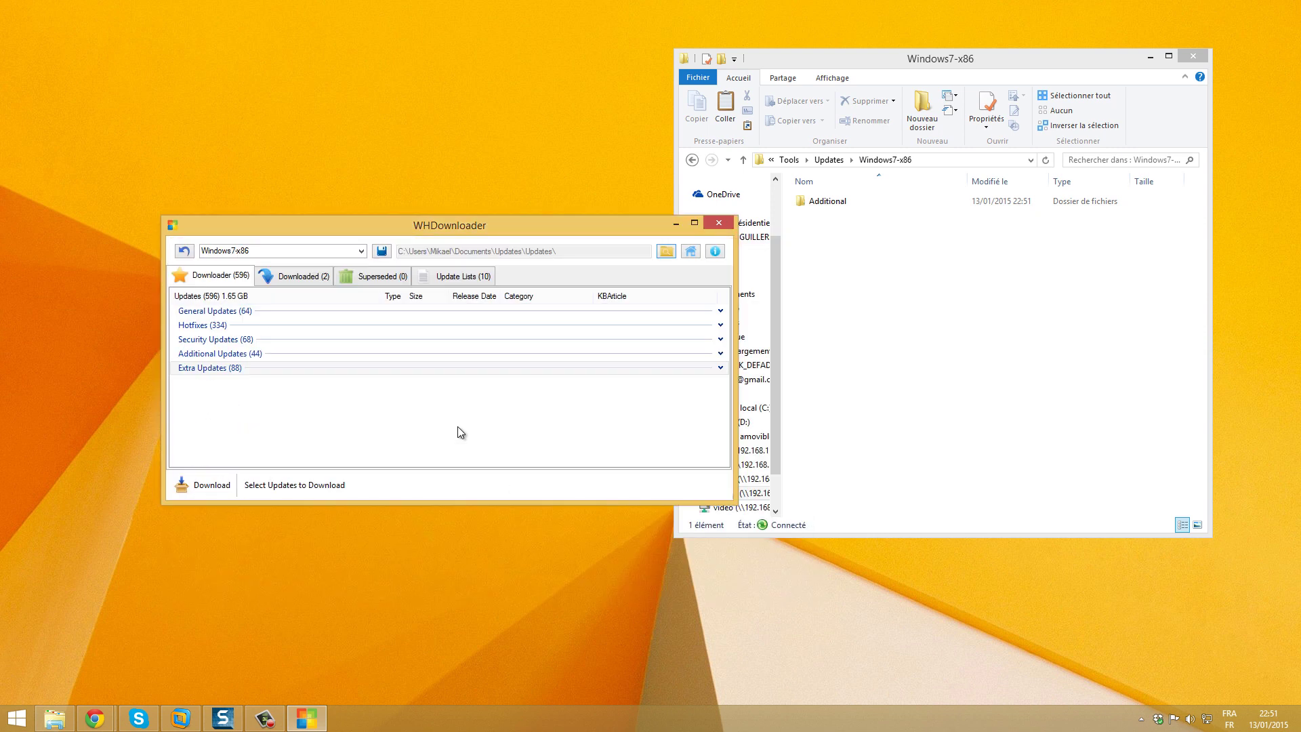
# Step: Change the download location to the Updates folder directly under Documents
pyautogui.click(666, 250)
pyautogui.doubleClick(415, 329)
pyautogui.click(421, 503)
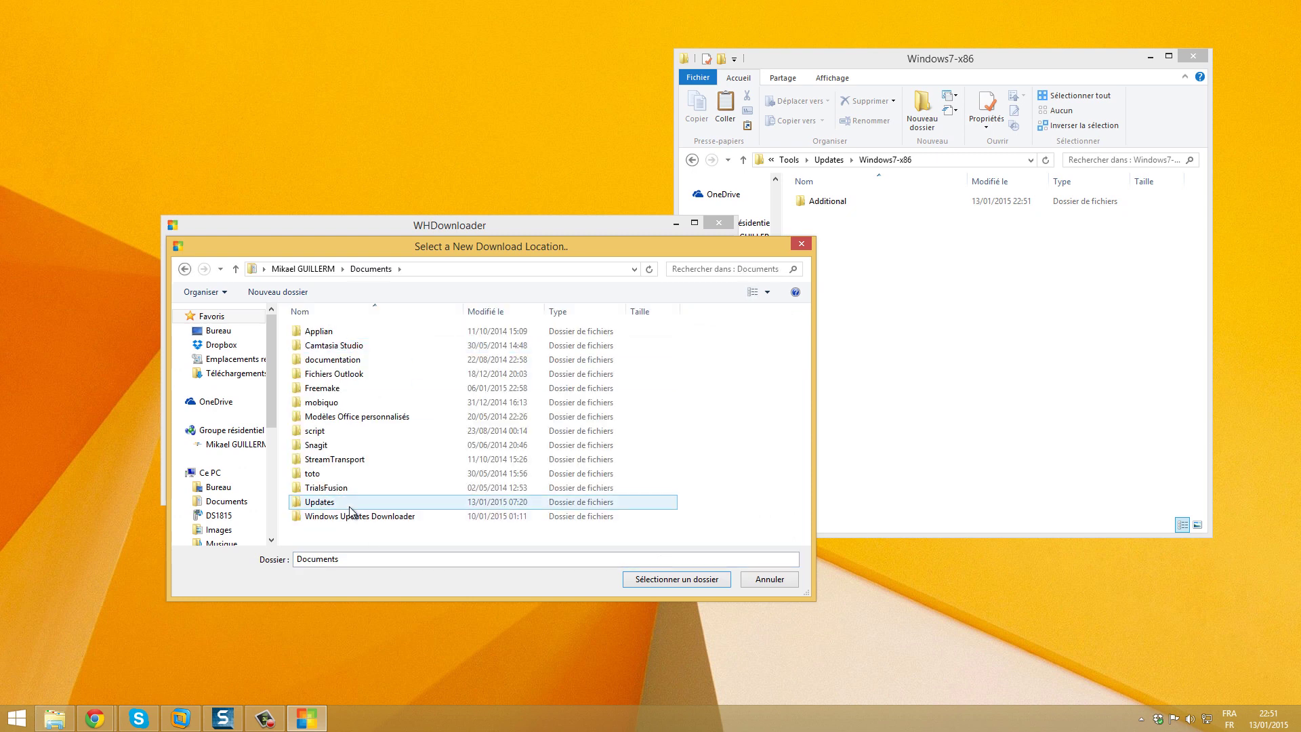
pyautogui.click(680, 584)
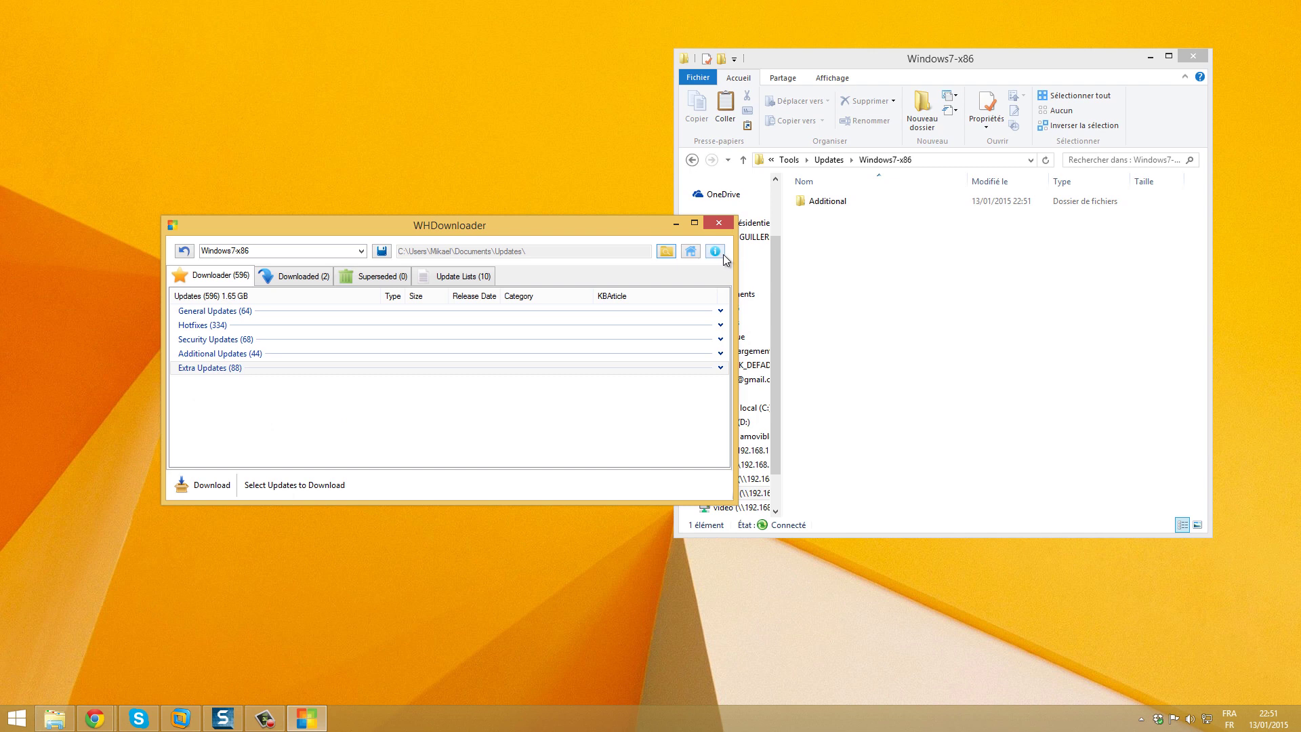
# Step: Close WHDownloader and relaunch WHDownloader.exe from the Tools folder
pyautogui.click(719, 223)
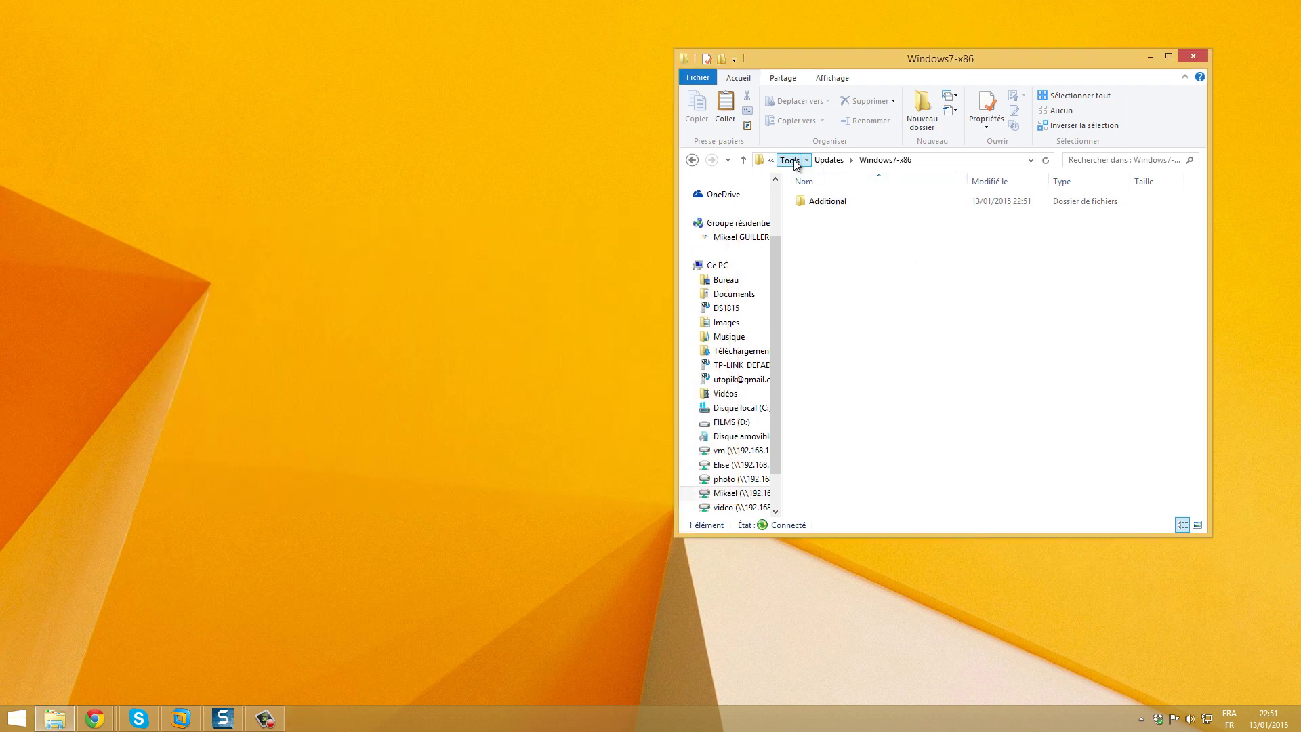
pyautogui.click(789, 159)
pyautogui.doubleClick(834, 273)
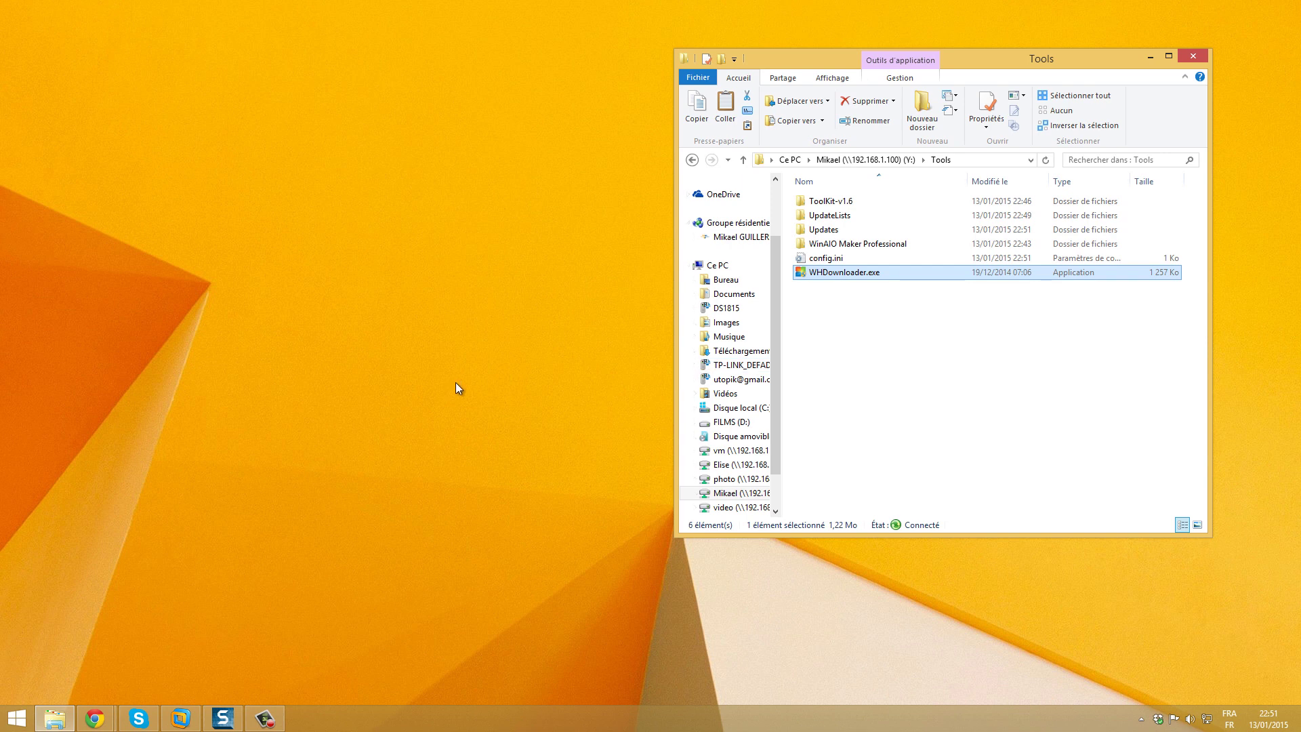
# Step: Load the Windows7-x64 update category
pyautogui.click(468, 242)
pyautogui.click(562, 244)
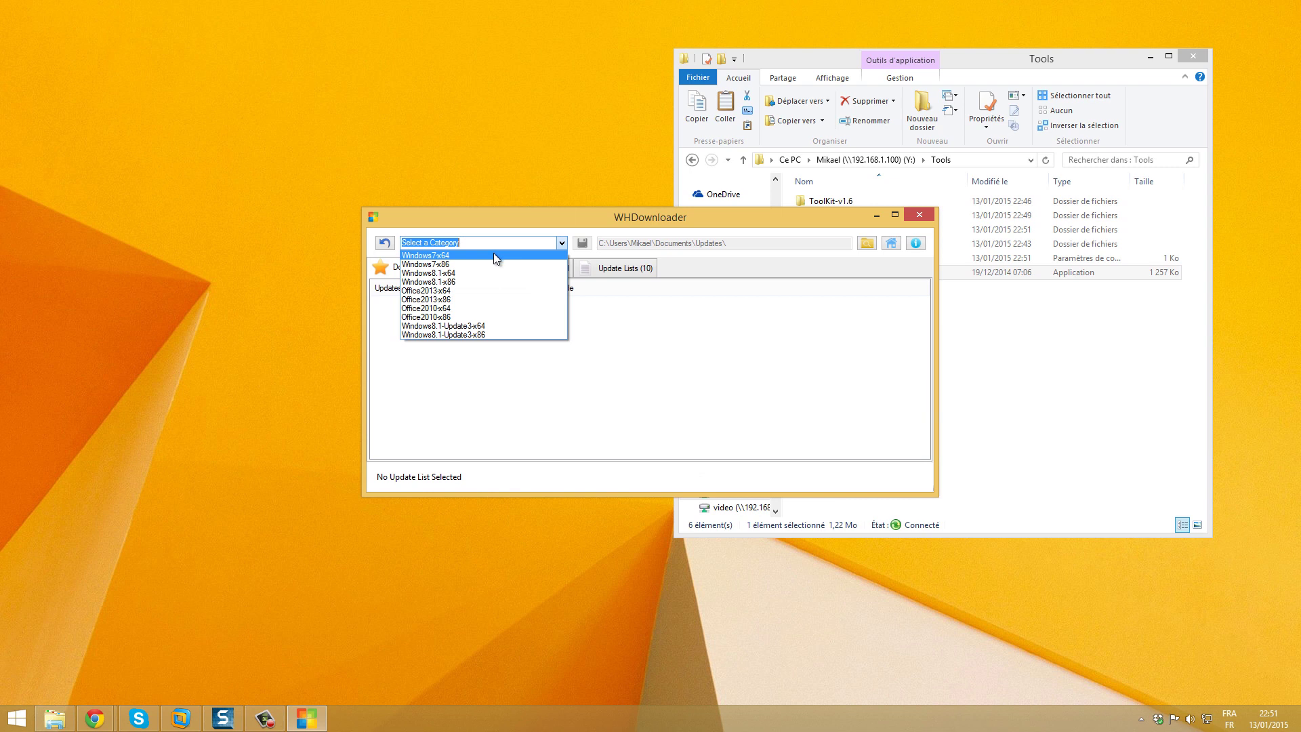
pyautogui.click(494, 258)
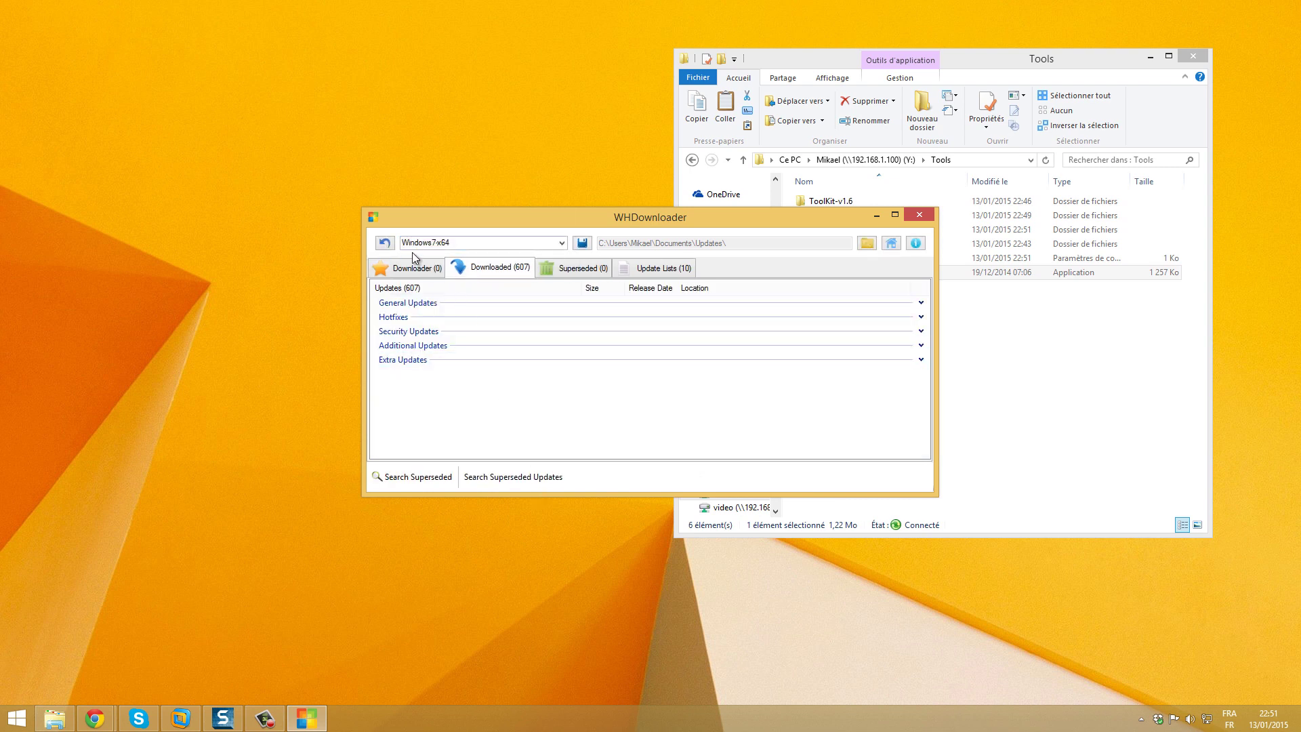
# Step: Check the remaining updates list, then expand General Updates among the downloaded updates and look through its entries
pyautogui.click(415, 267)
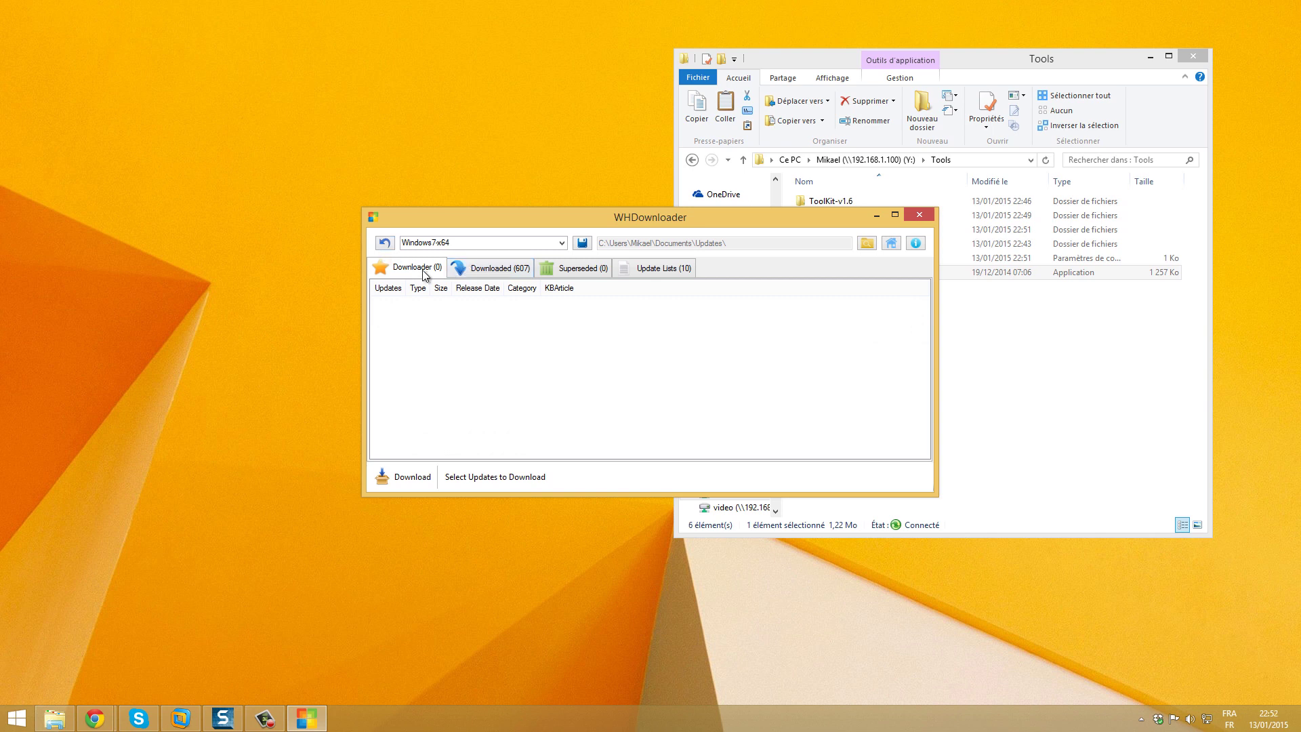
pyautogui.click(480, 271)
pyautogui.click(919, 302)
pyautogui.scroll(-6, 705, 352)
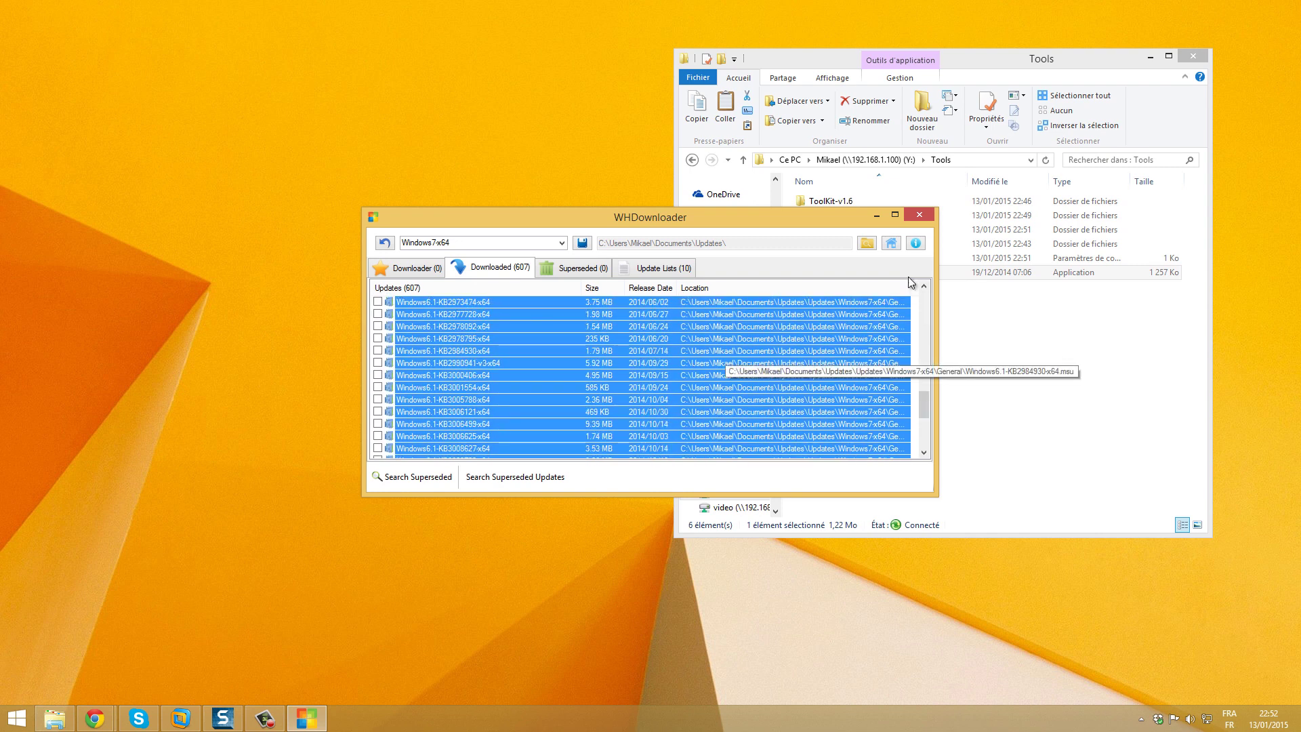
# Step: Switch to File Explorer and open the Windows7-x86 folder in Documents\Updates\Updates
pyautogui.click(1008, 363)
pyautogui.click(1007, 363)
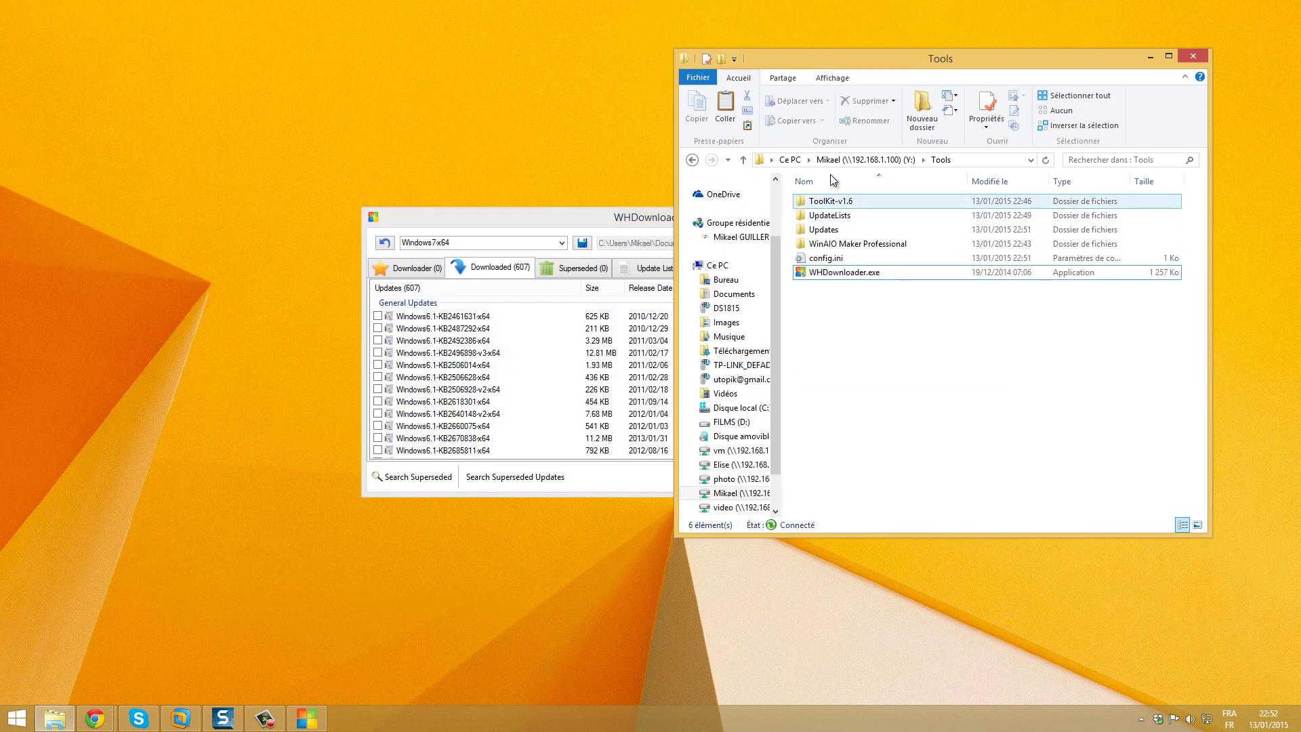
pyautogui.click(743, 299)
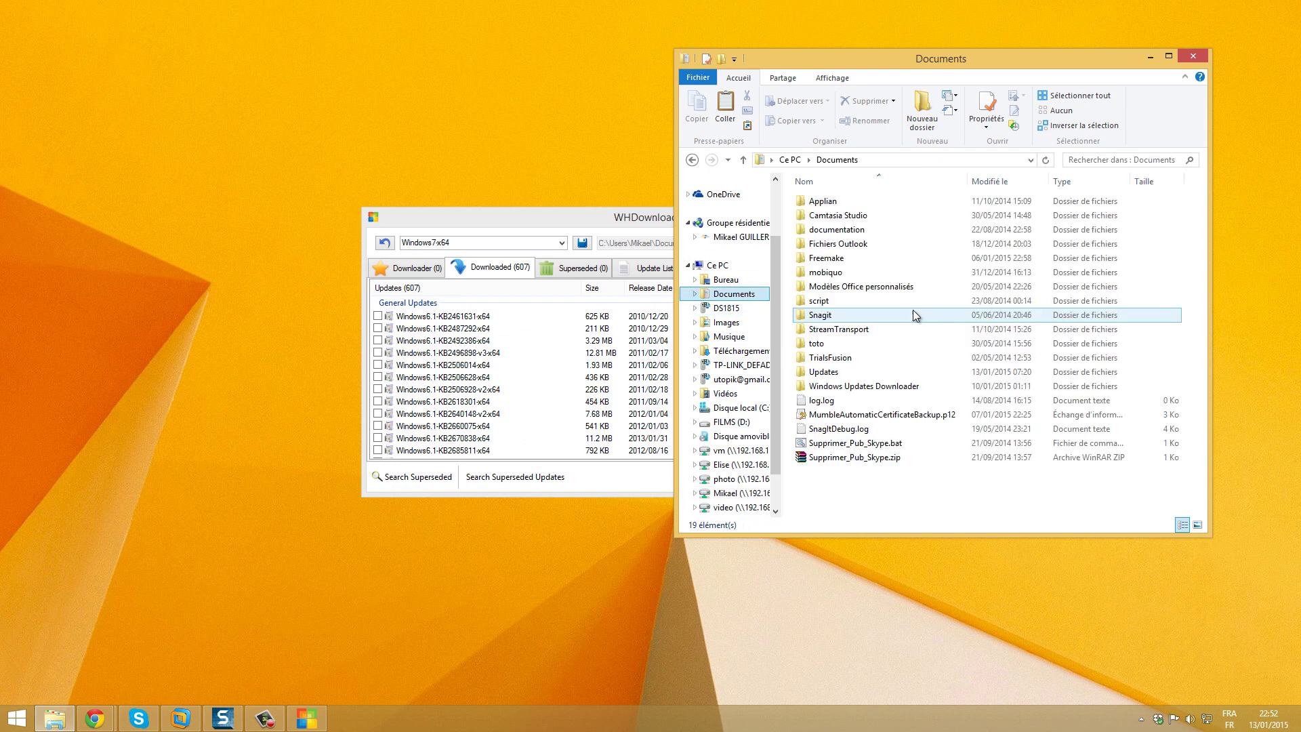
pyautogui.doubleClick(840, 372)
pyautogui.doubleClick(831, 202)
pyautogui.click(848, 224)
pyautogui.doubleClick(859, 229)
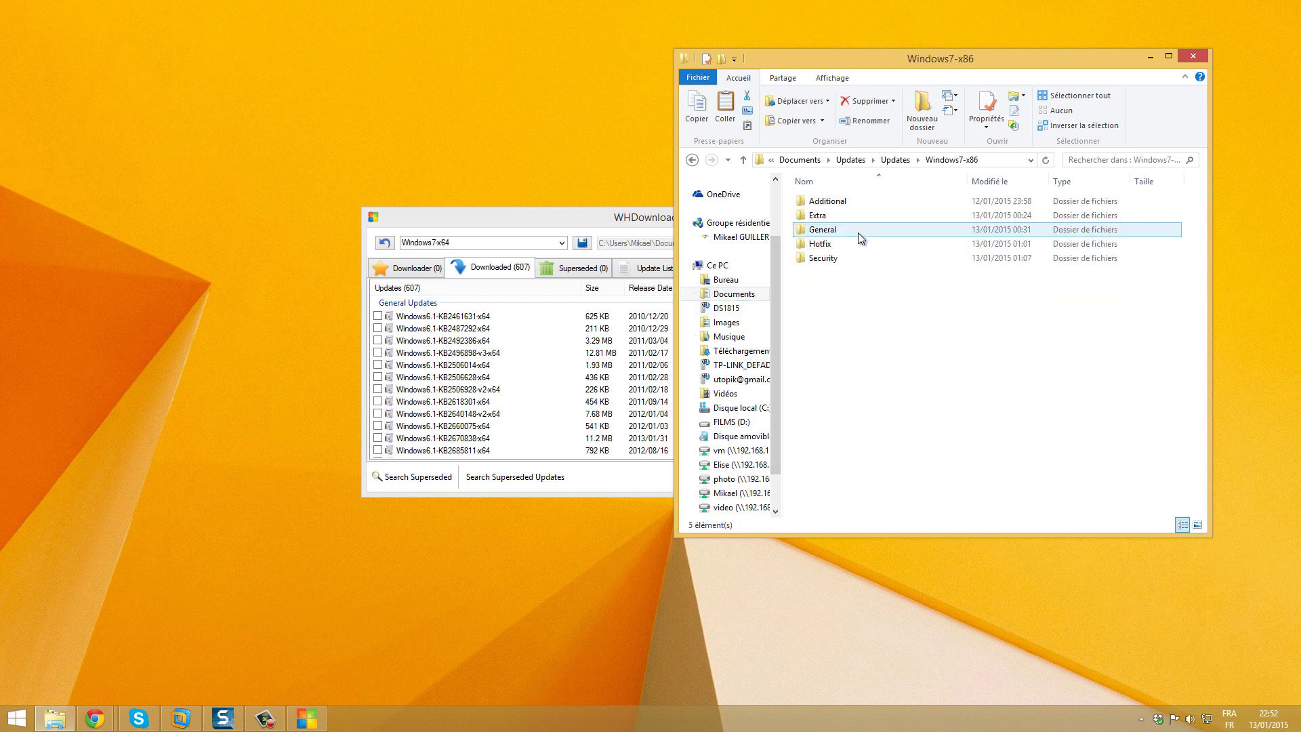
# Step: Open the General folder and look through the downloaded .msu update packages
pyautogui.doubleClick(858, 233)
pyautogui.scroll(-5, 862, 309)
pyautogui.scroll(-7, 861, 305)
pyautogui.click(861, 302)
pyautogui.scroll(14, 914, 402)
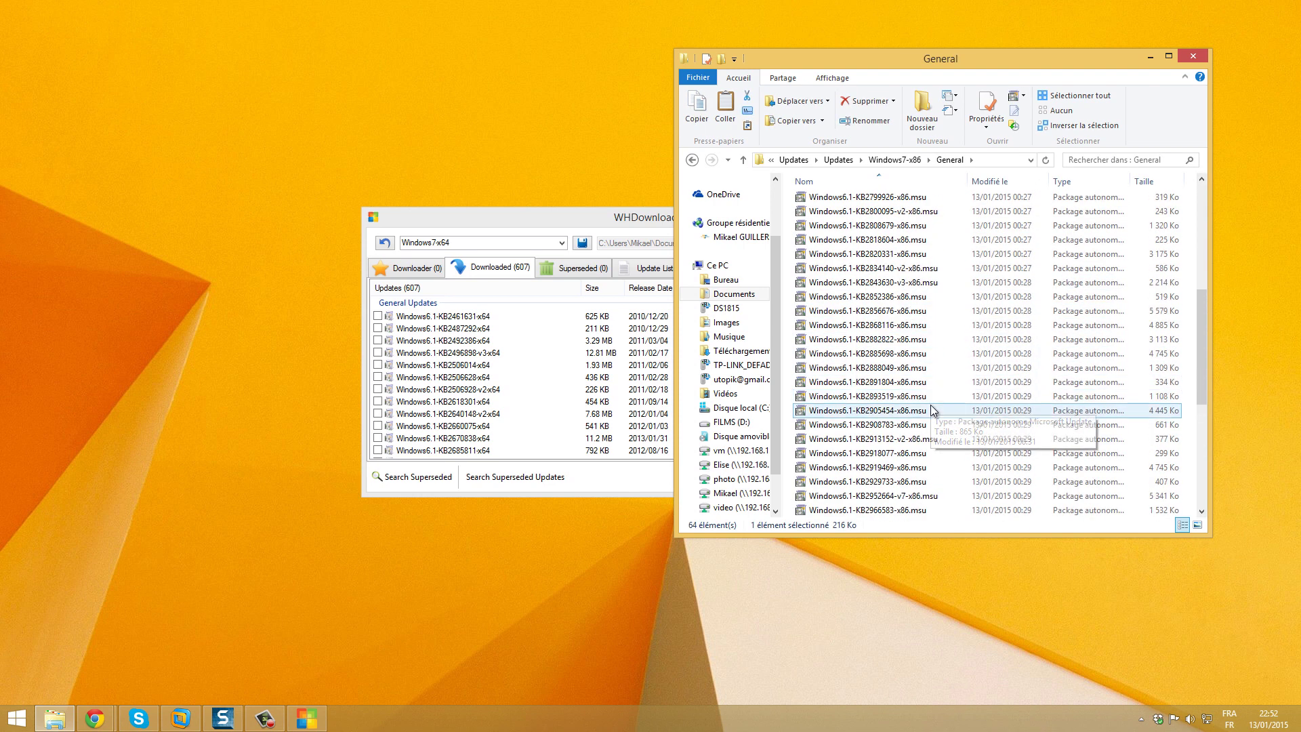
pyautogui.click(878, 274)
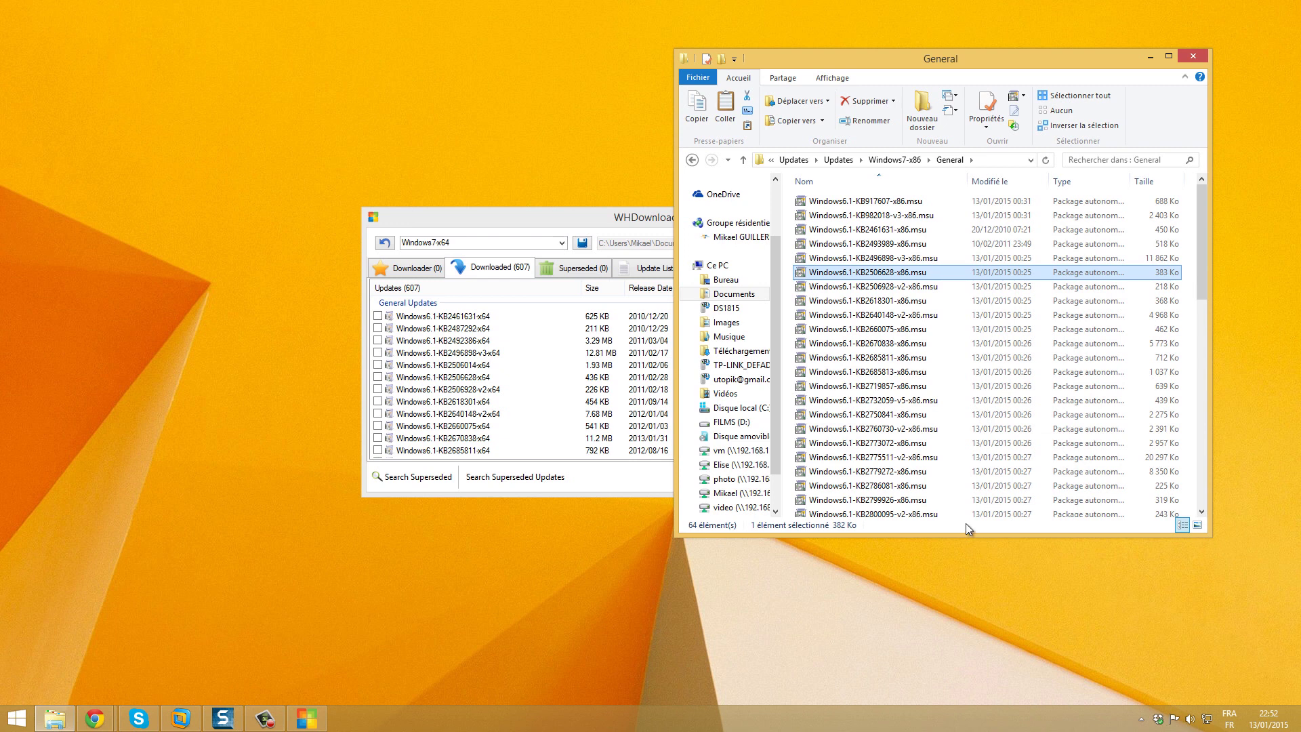
pyautogui.click(912, 287)
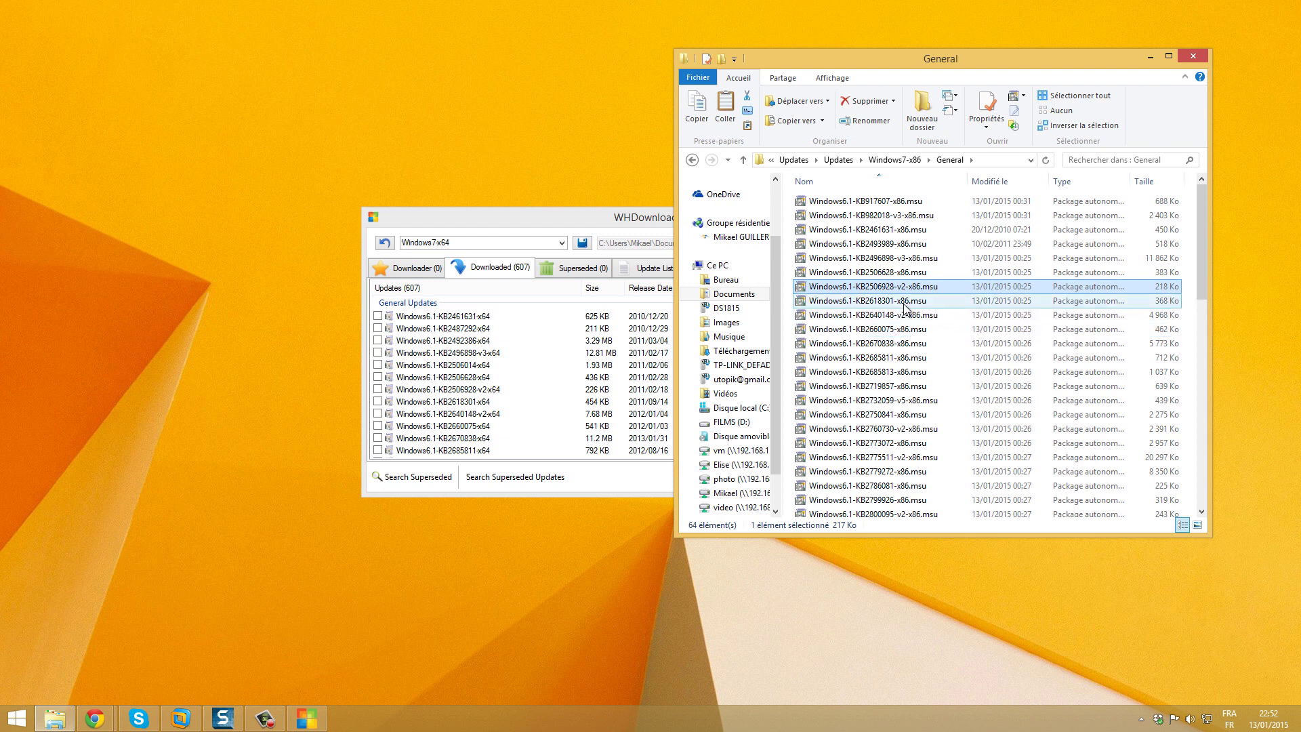
# Step: Return to the Windows7-x86 folder and move the WHDownloader window clear of the File Explorer window
pyautogui.press('BackSpace')
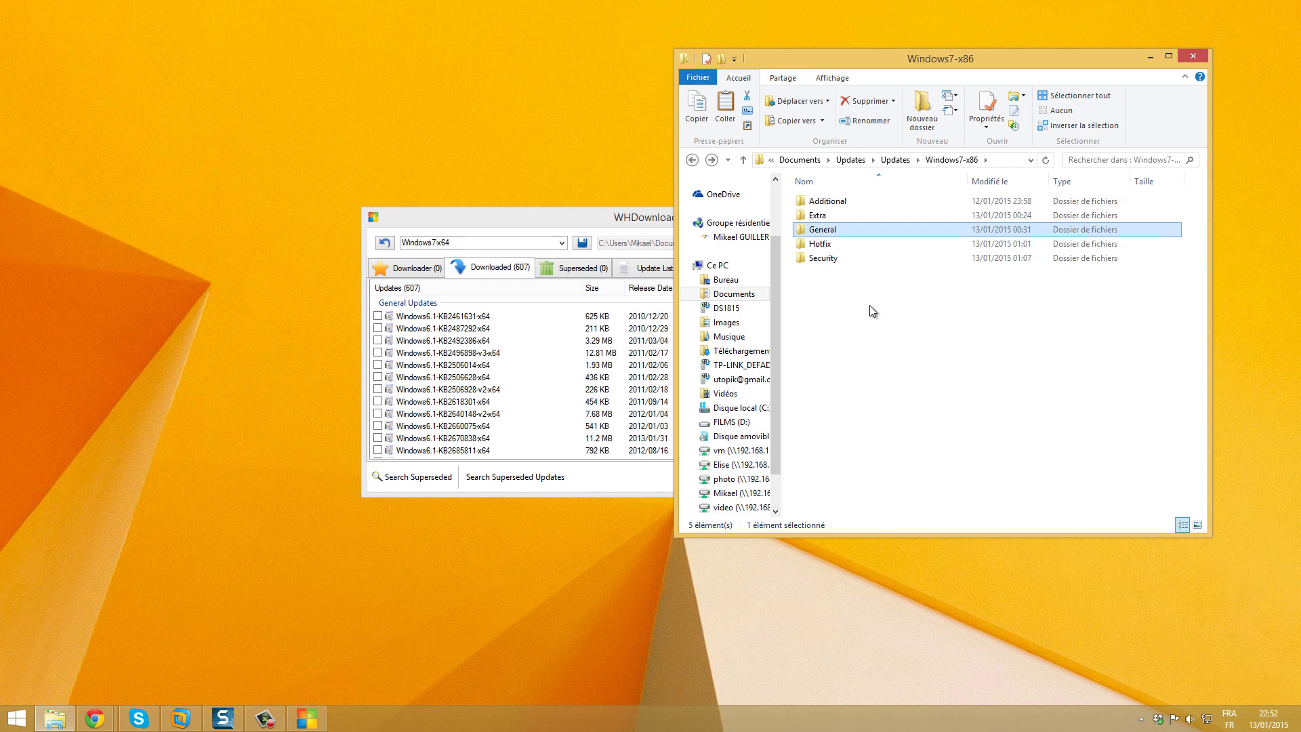
pyautogui.click(902, 283)
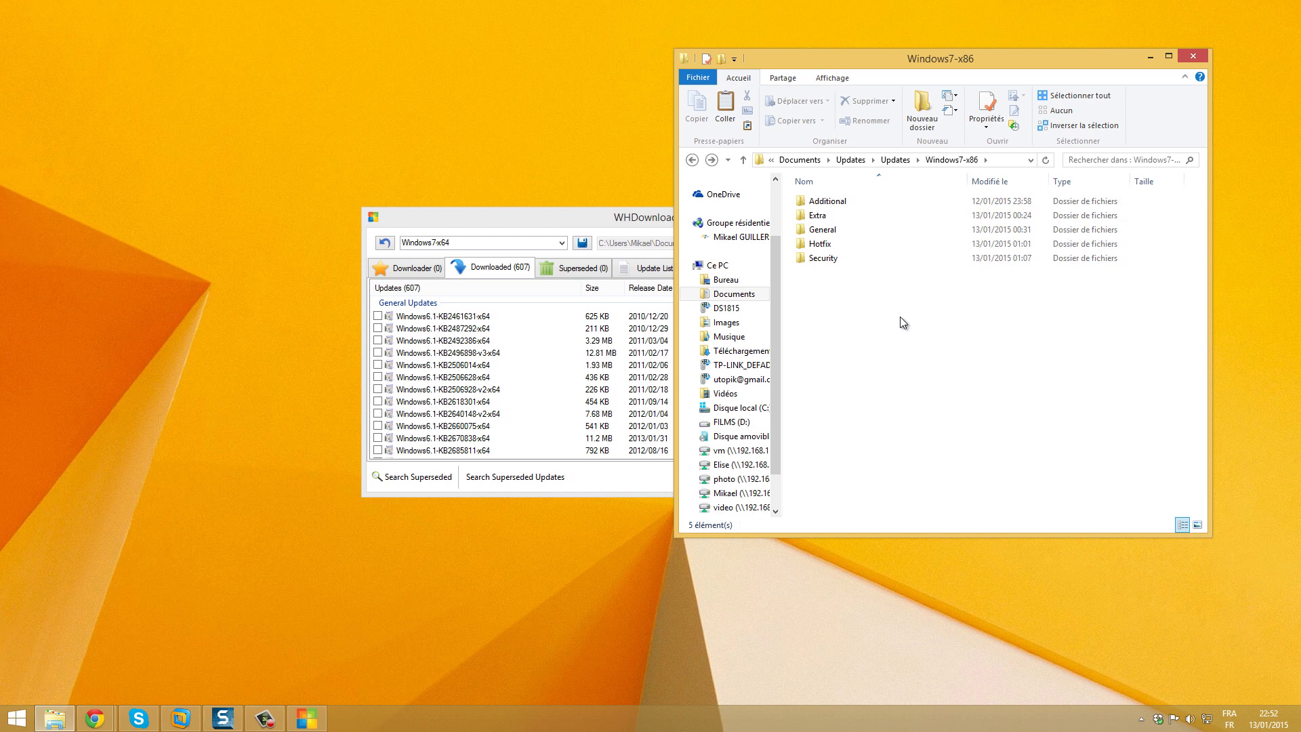
pyautogui.moveTo(631, 218); pyautogui.dragTo(346, 156)
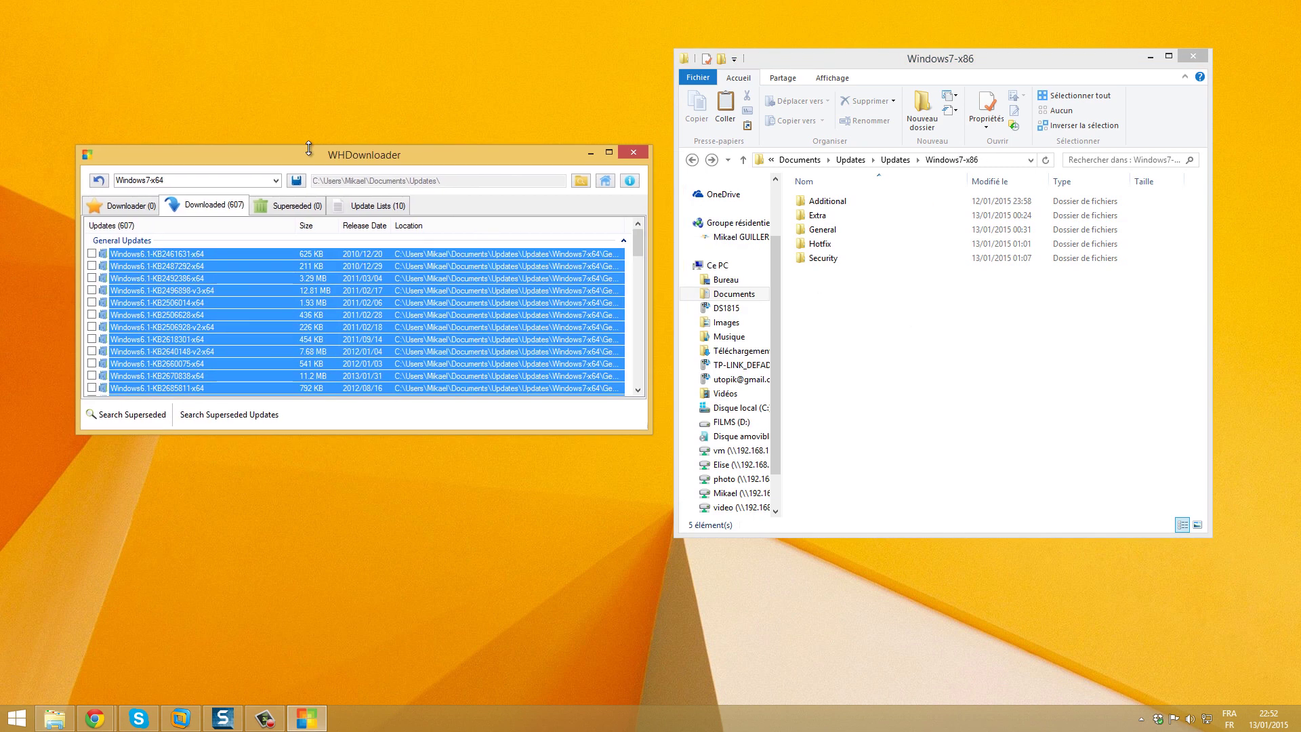